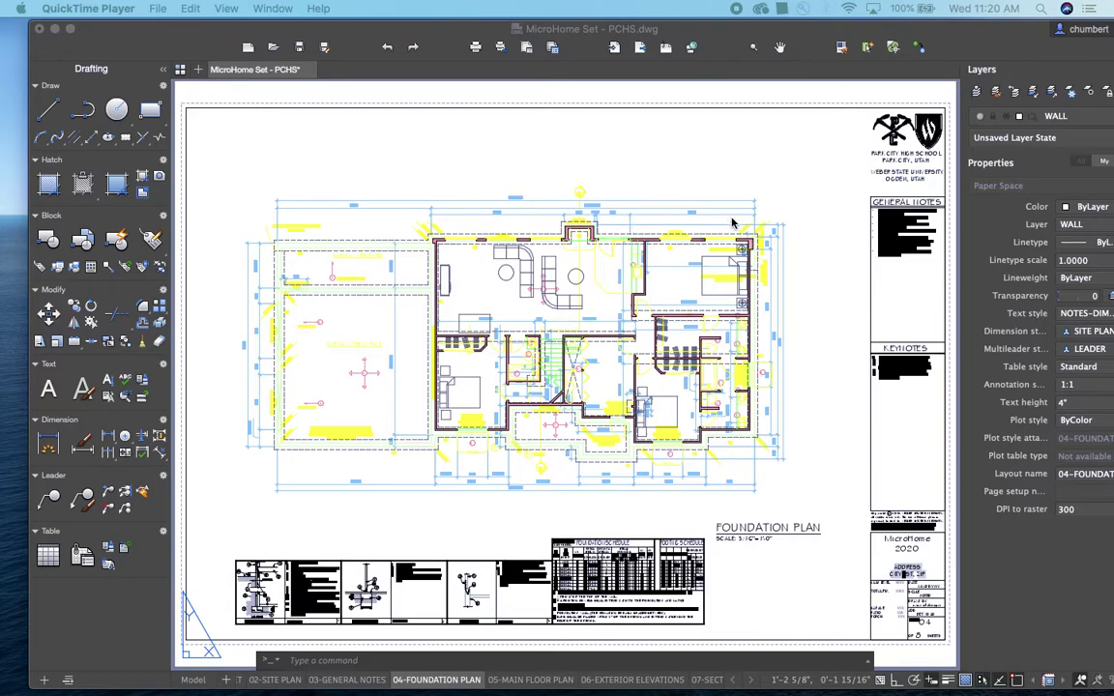
Bring the drawing forward, then step into the foundation plan viewport and back out to paper space.
left_click(797, 263)
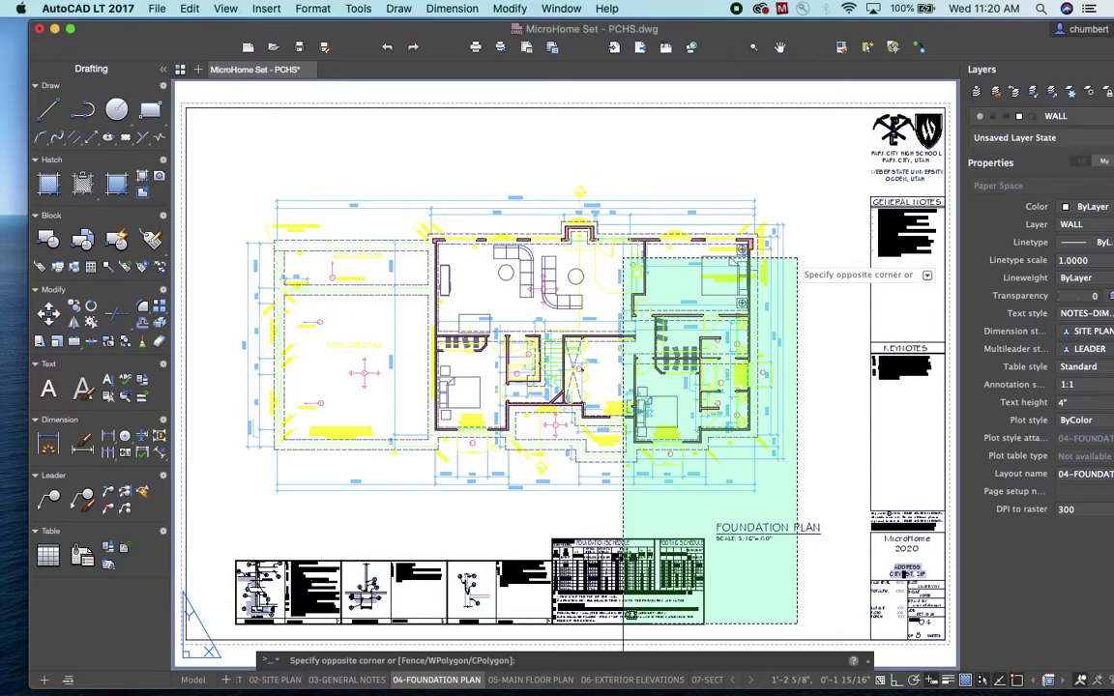
double_click(800, 240)
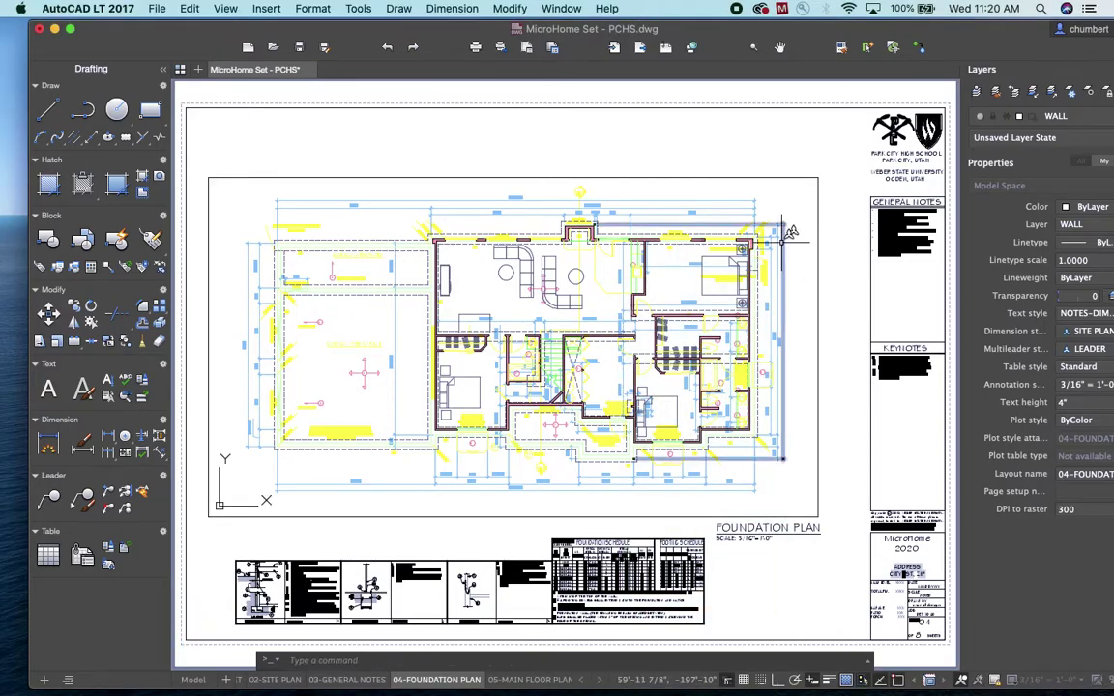
double_click(839, 243)
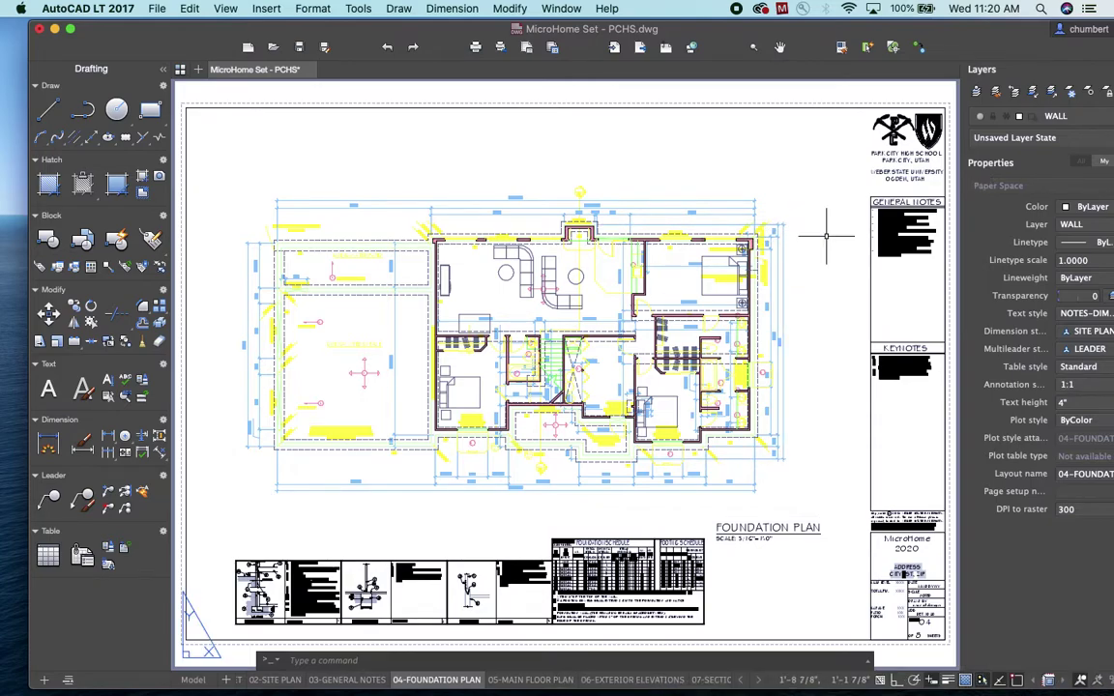
Turn on the VIEWPORT layer, then switch to the 05-MAIN FLOOR PLAN layout.
left_click(1044, 120)
scroll(958, 387, "down", 10)
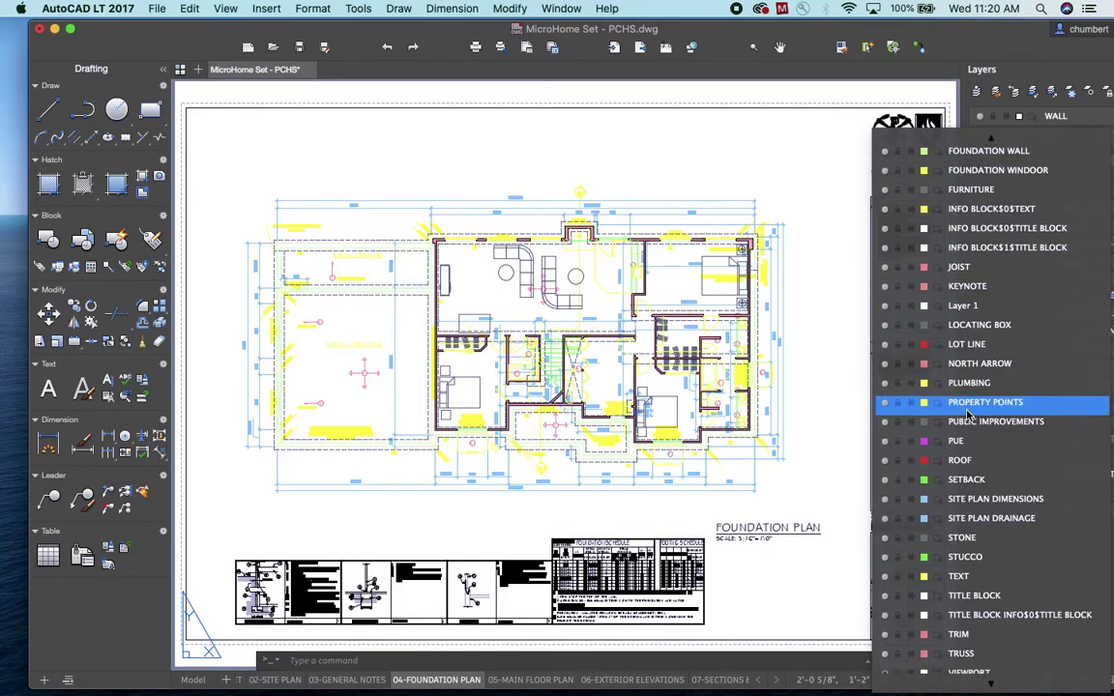
left_click(885, 580)
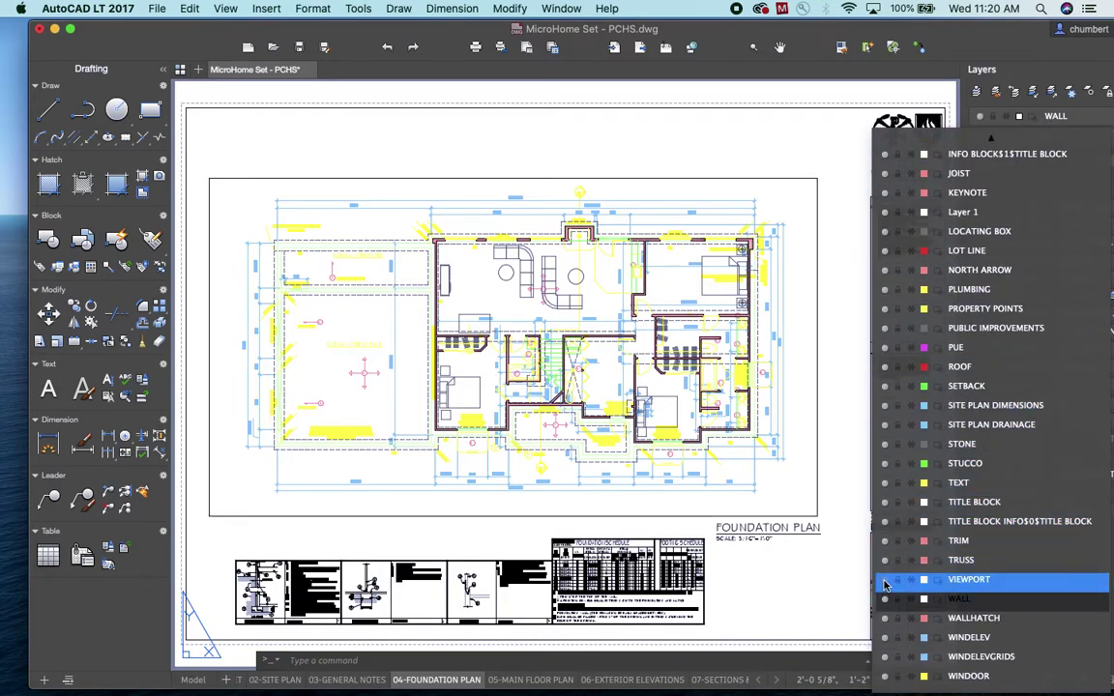
left_click(831, 295)
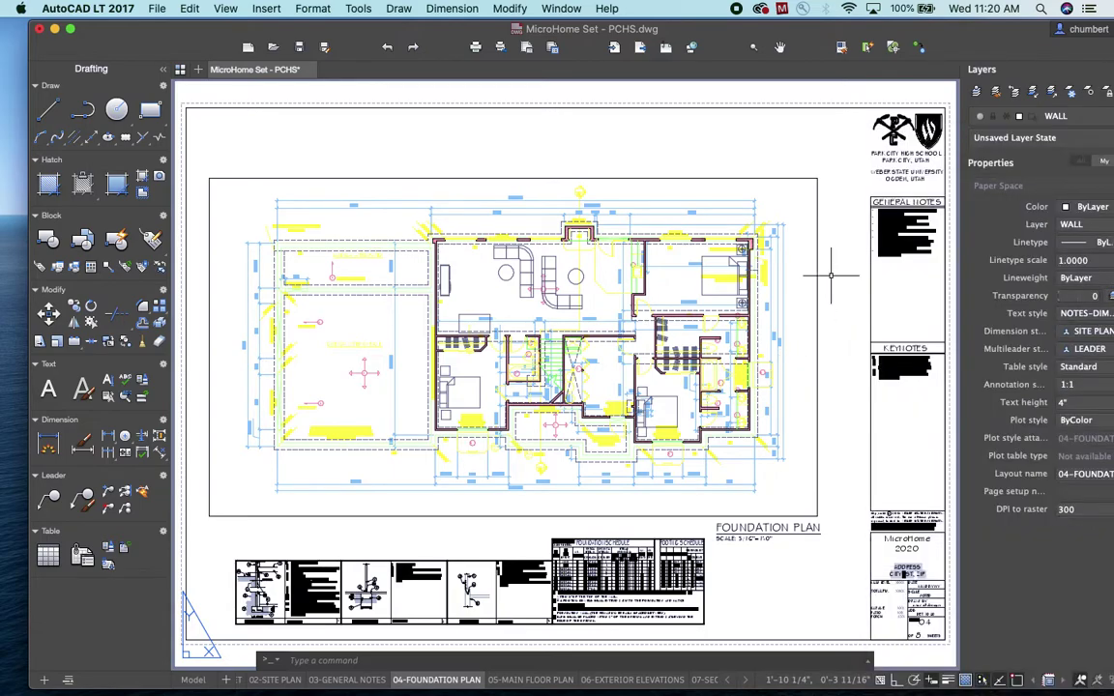
left_click(530, 680)
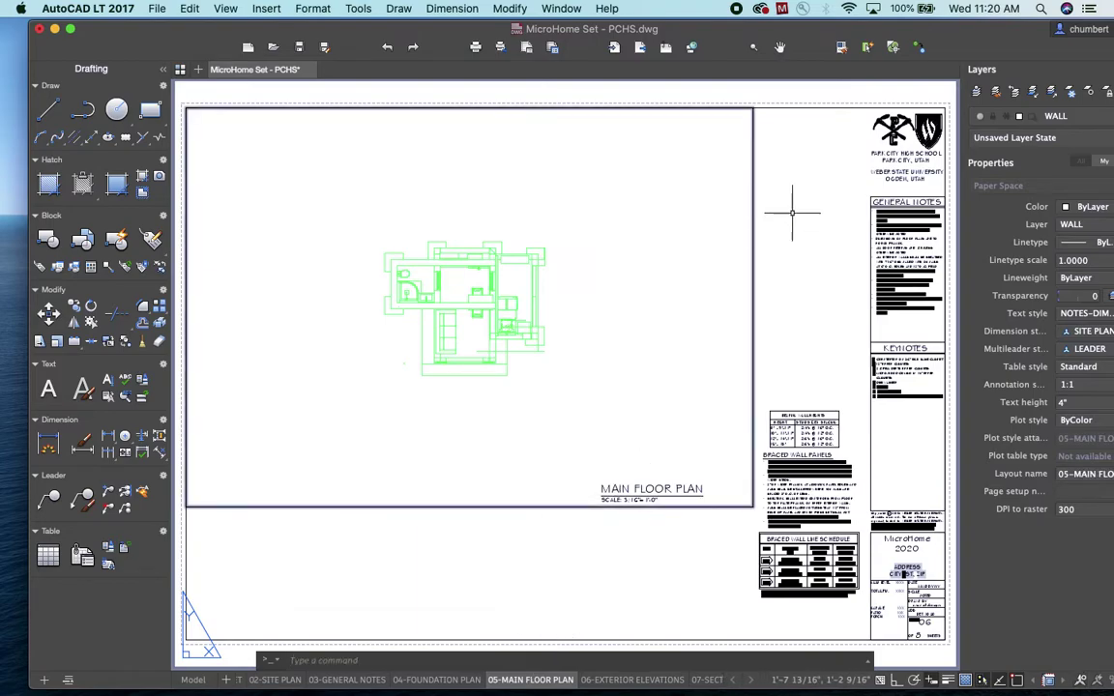
Select the main floor plan viewport, then cancel the selection with Esc.
left_click(753, 212)
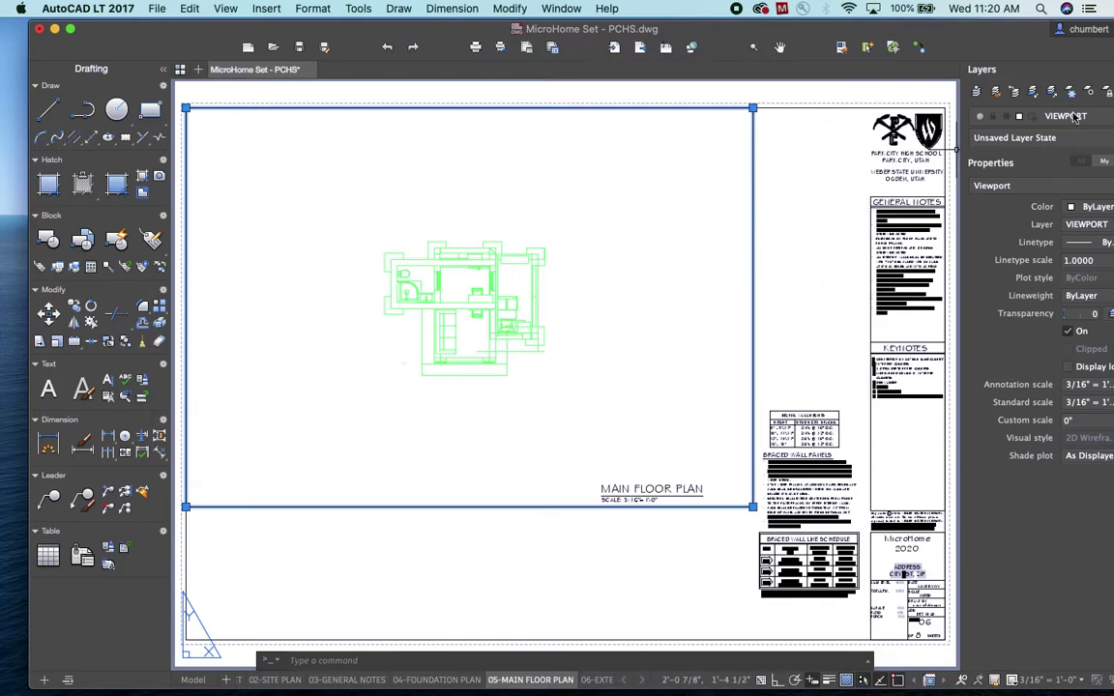
left_click(815, 240)
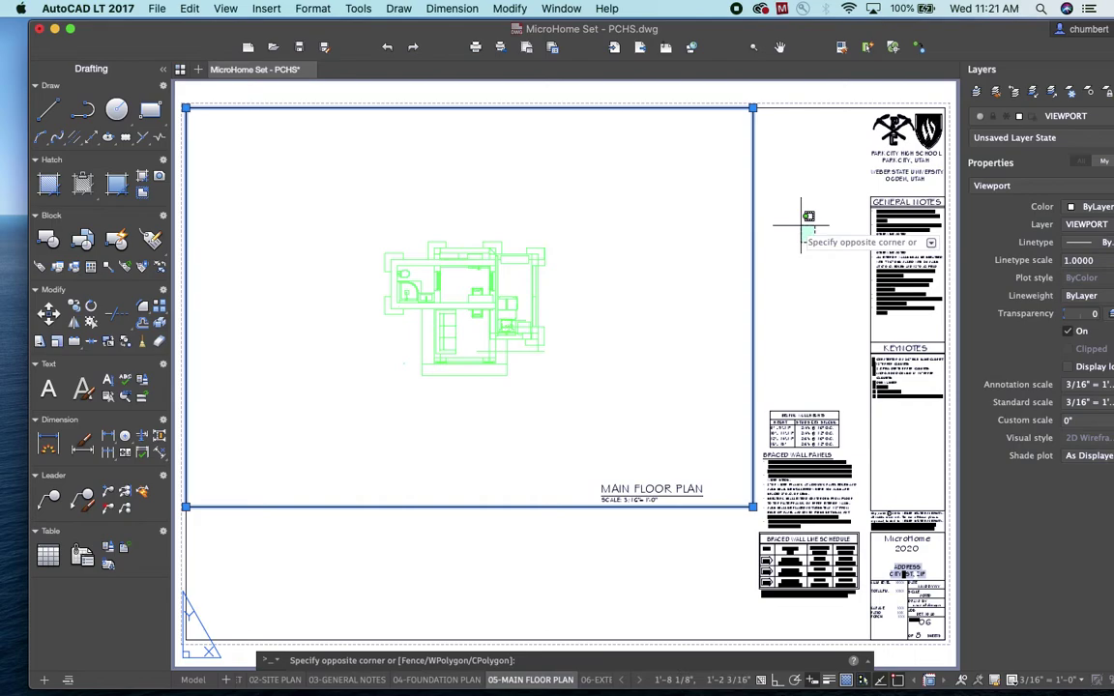
left_click(803, 229)
left_click(631, 535)
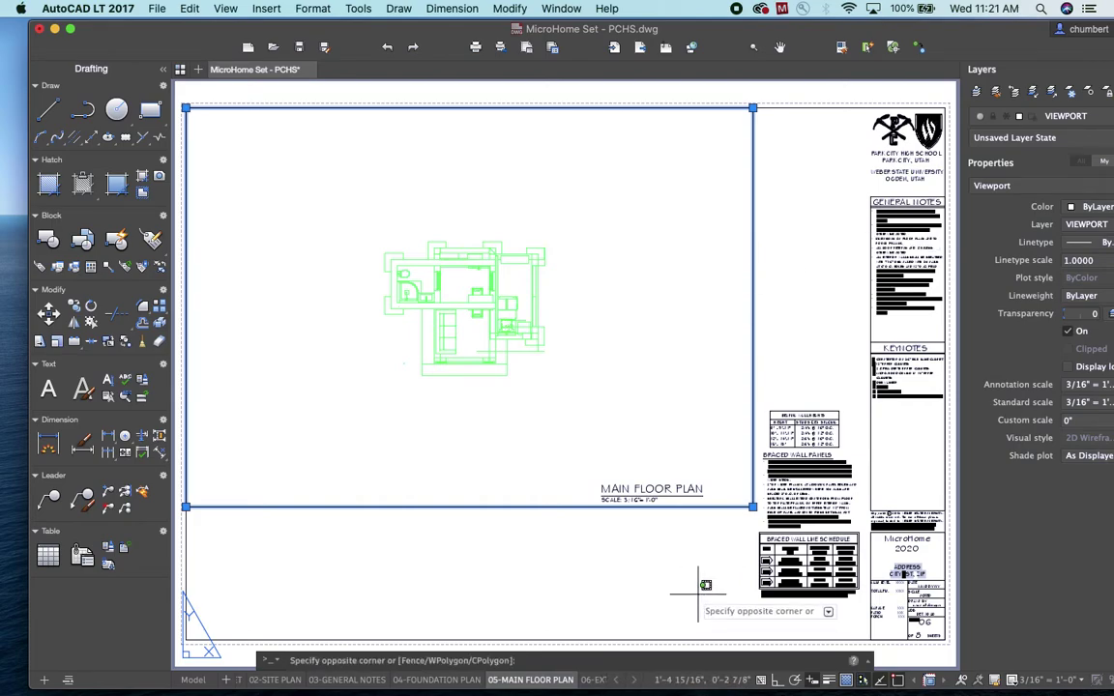
key("Escape")
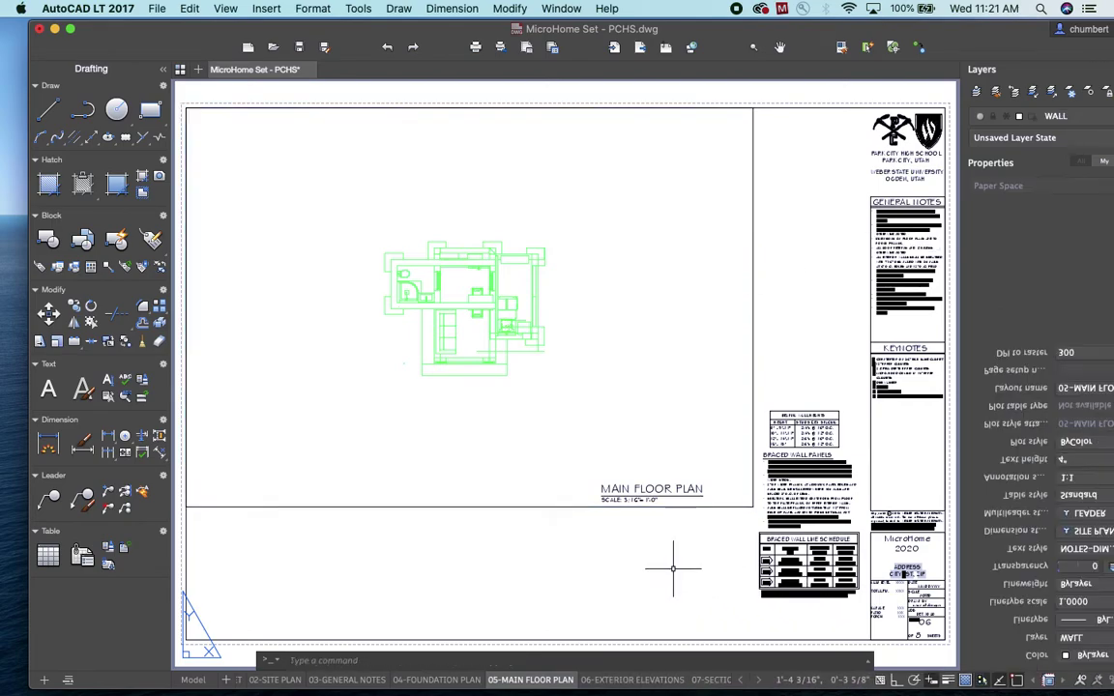
Turn off the VIEWPORT layer so the viewport frame disappears.
left_click(1056, 117)
scroll(968, 350, "down", 10)
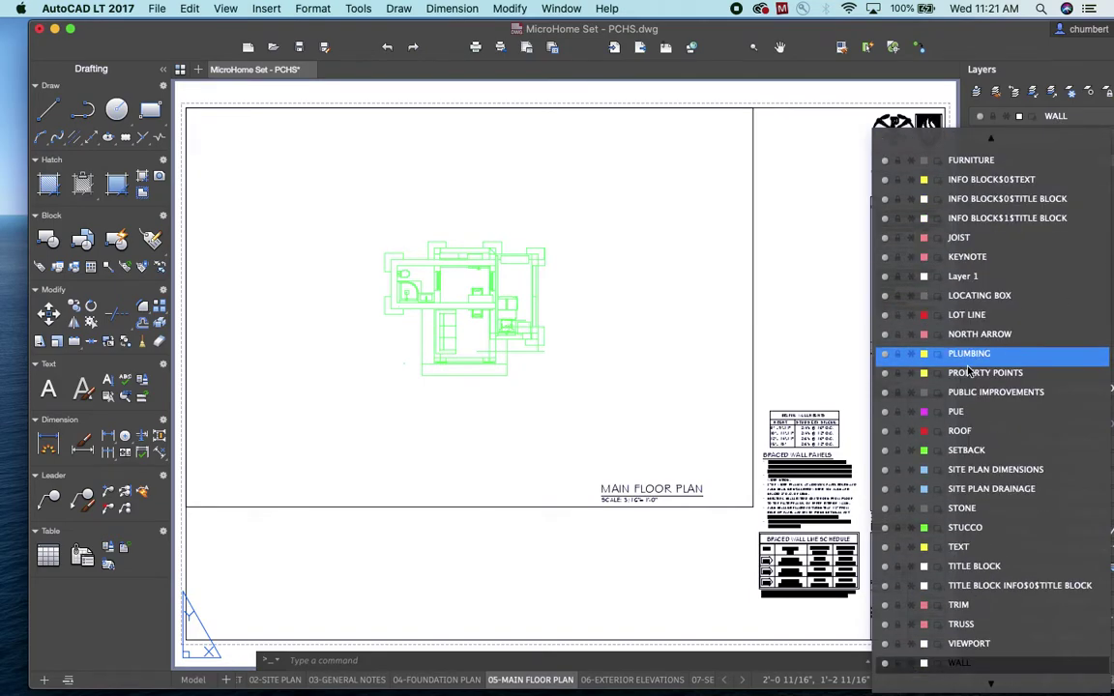
left_click(884, 648)
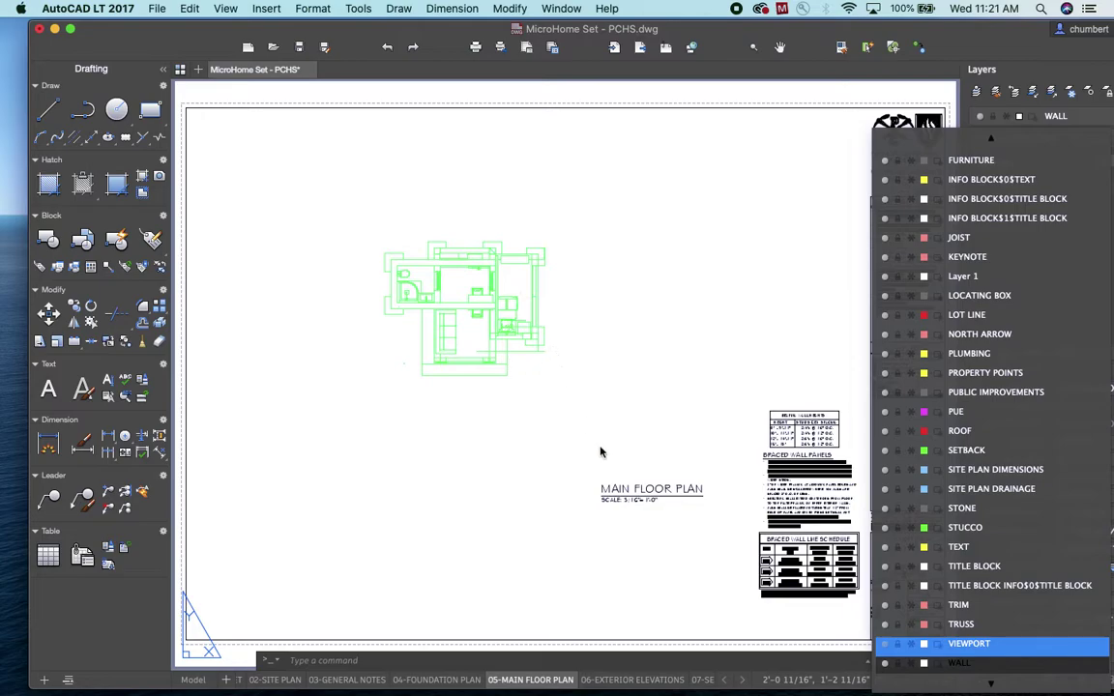
Move the MAIN FLOOR PLAN title and scale note just below the plan, then go to 06-EXTERIOR ELEVATIONS.
left_click(574, 468)
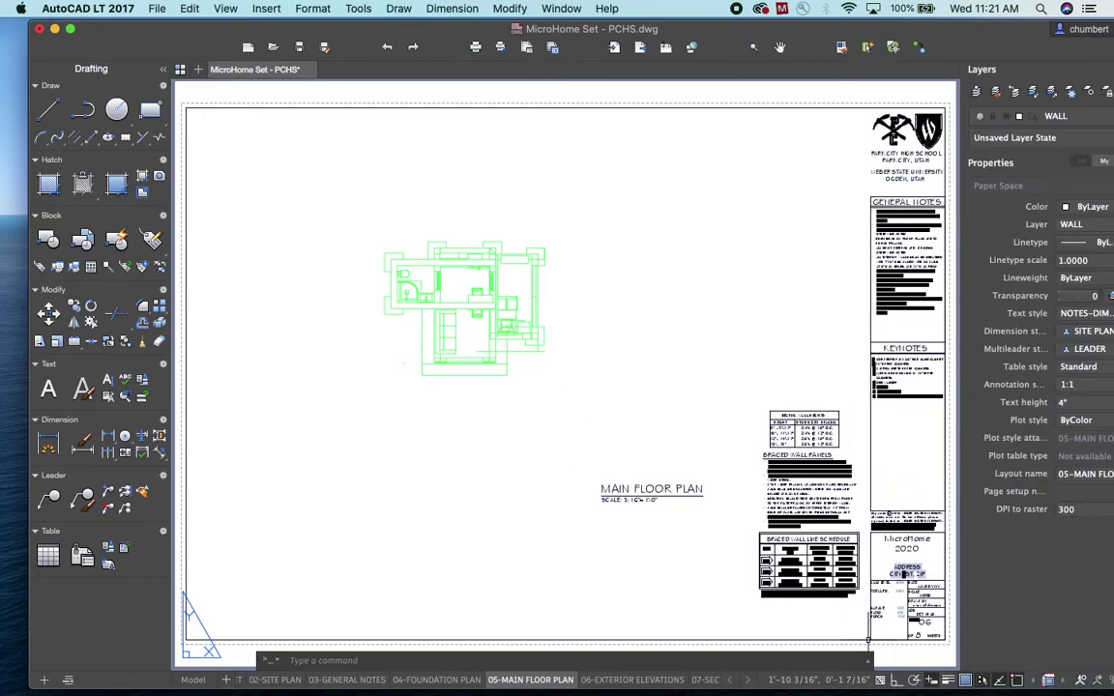
left_click(577, 469)
left_click(711, 507)
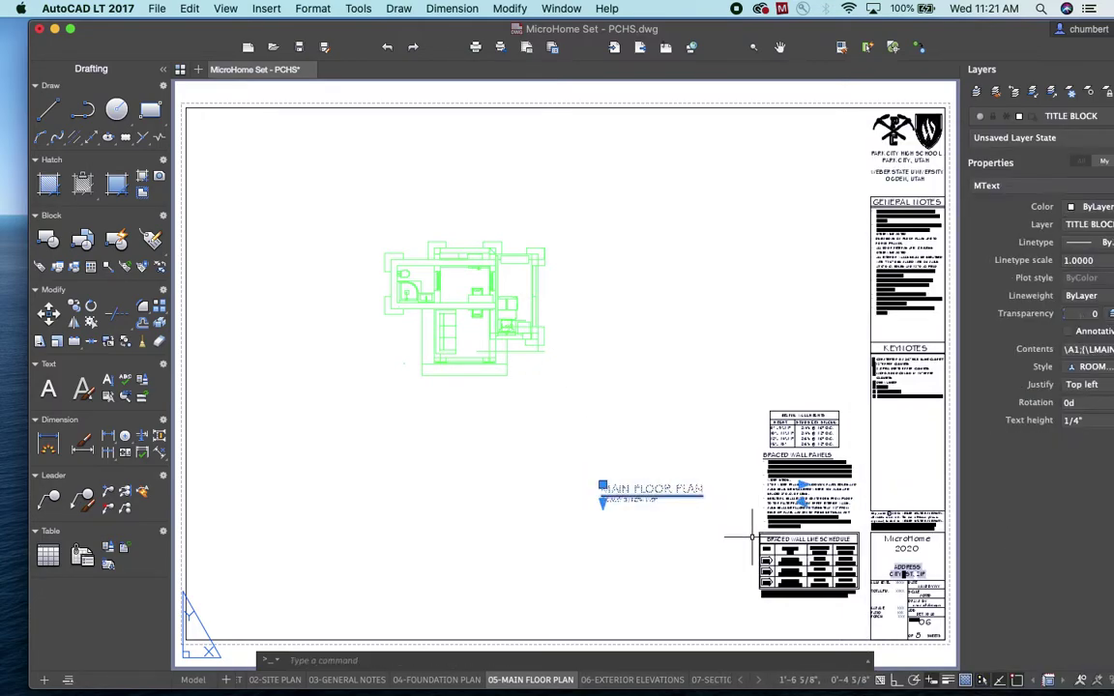
key("m")
key("Return")
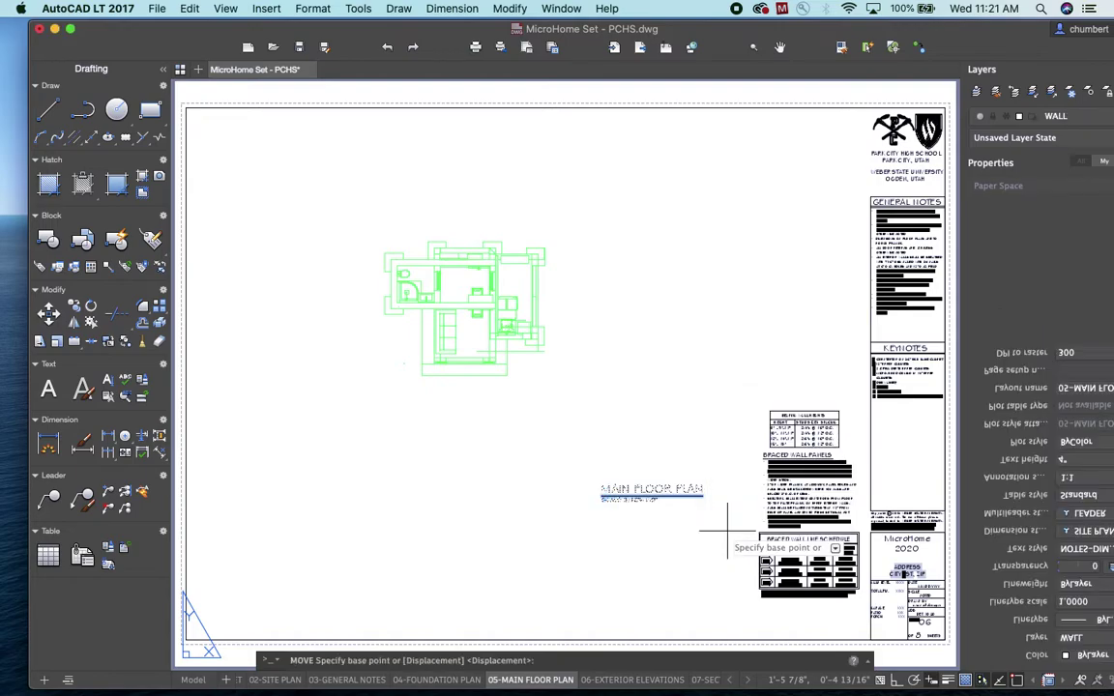
left_click(698, 521)
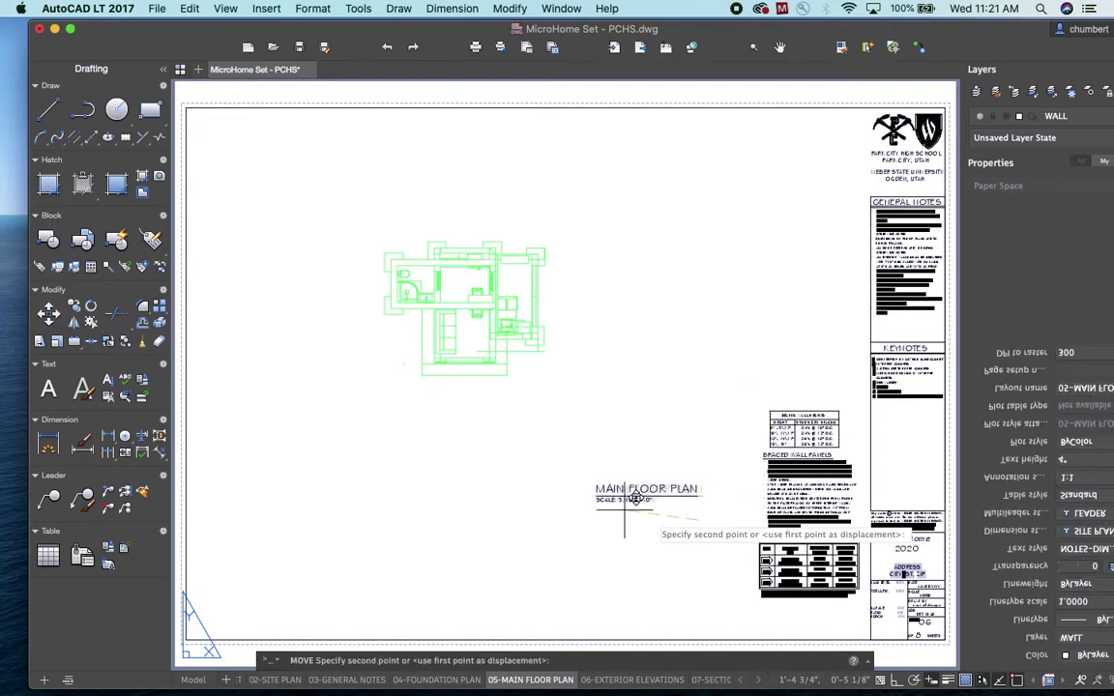
left_click(544, 422)
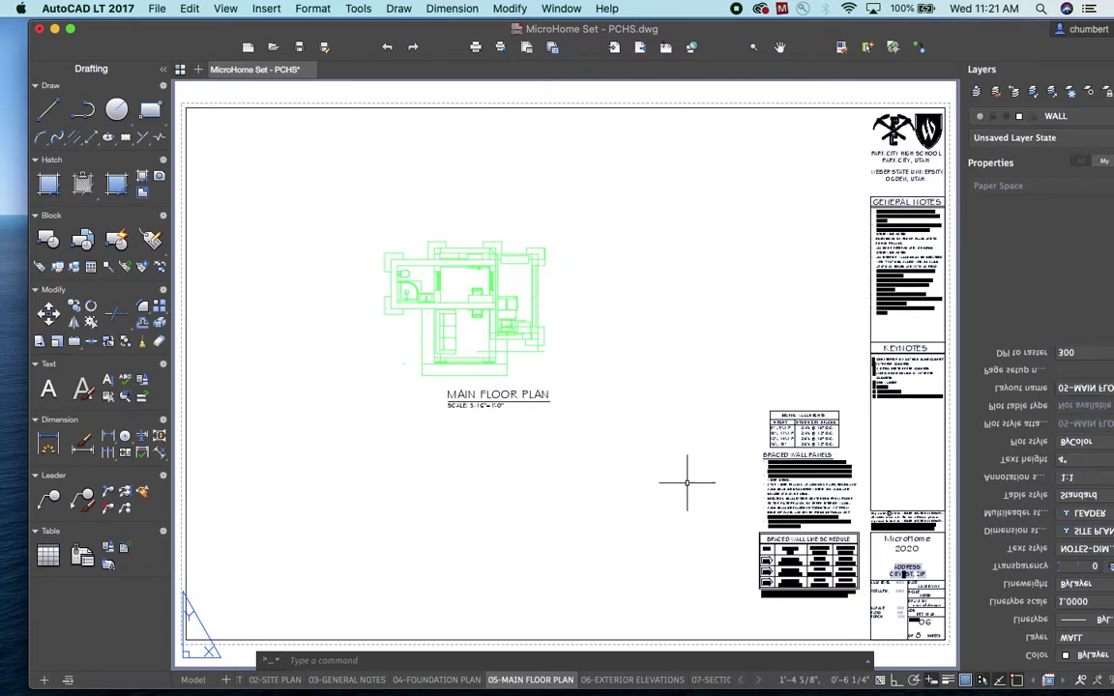
left_click(606, 681)
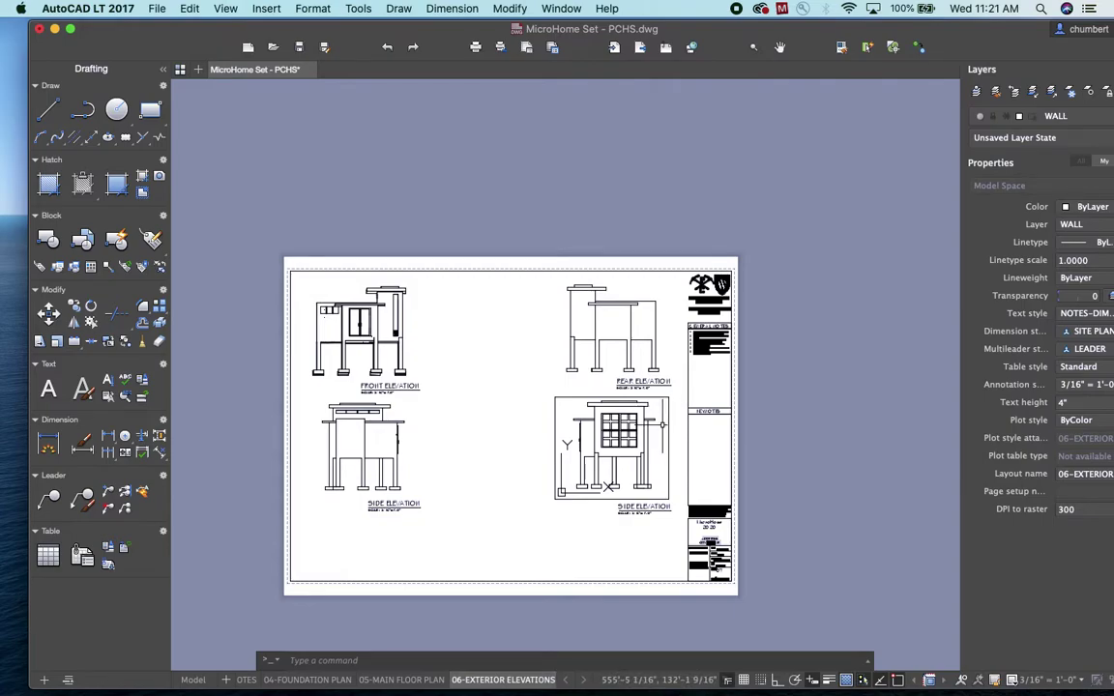
Return to paper space and zoom to extents so the sheet fills the drawing area.
double_click(680, 426)
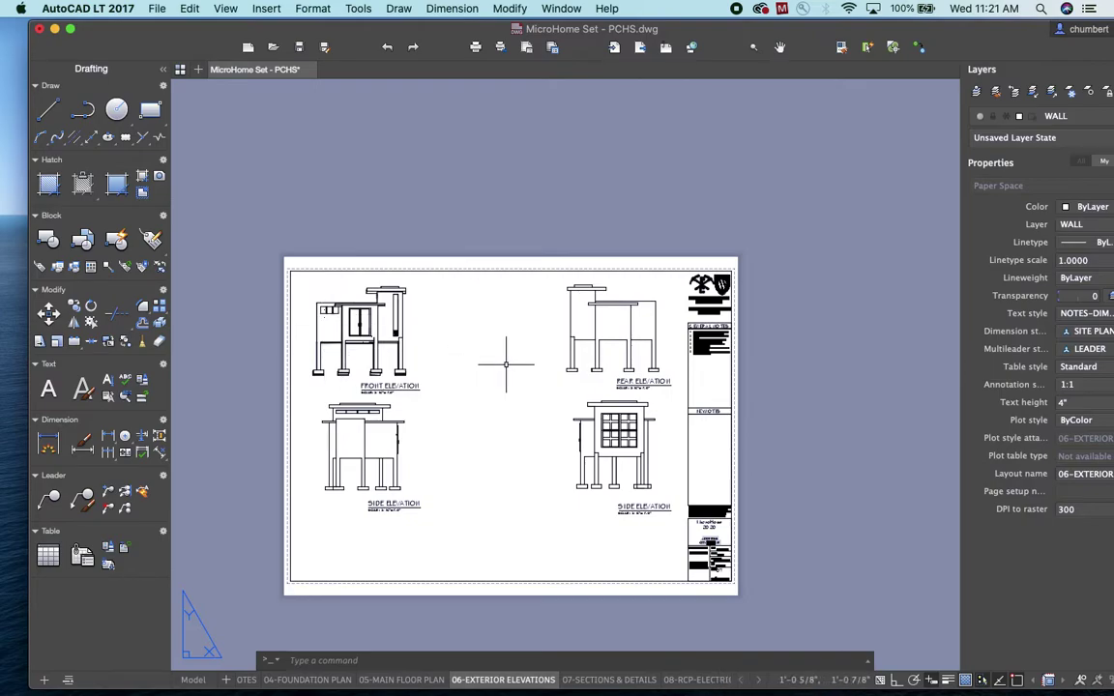
type("z")
key("Return")
type("e")
key("Return")
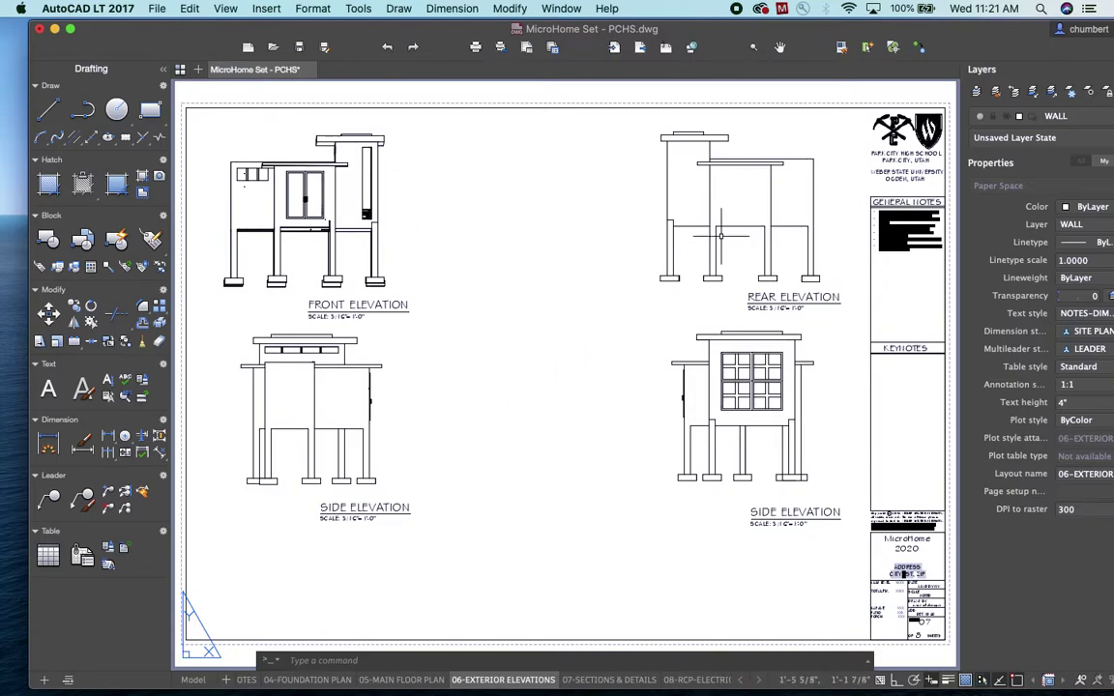
Toggle the VIEWPORT layer on and back off, leaving the frames hidden.
left_click(1056, 116)
scroll(971, 458, "down", 10)
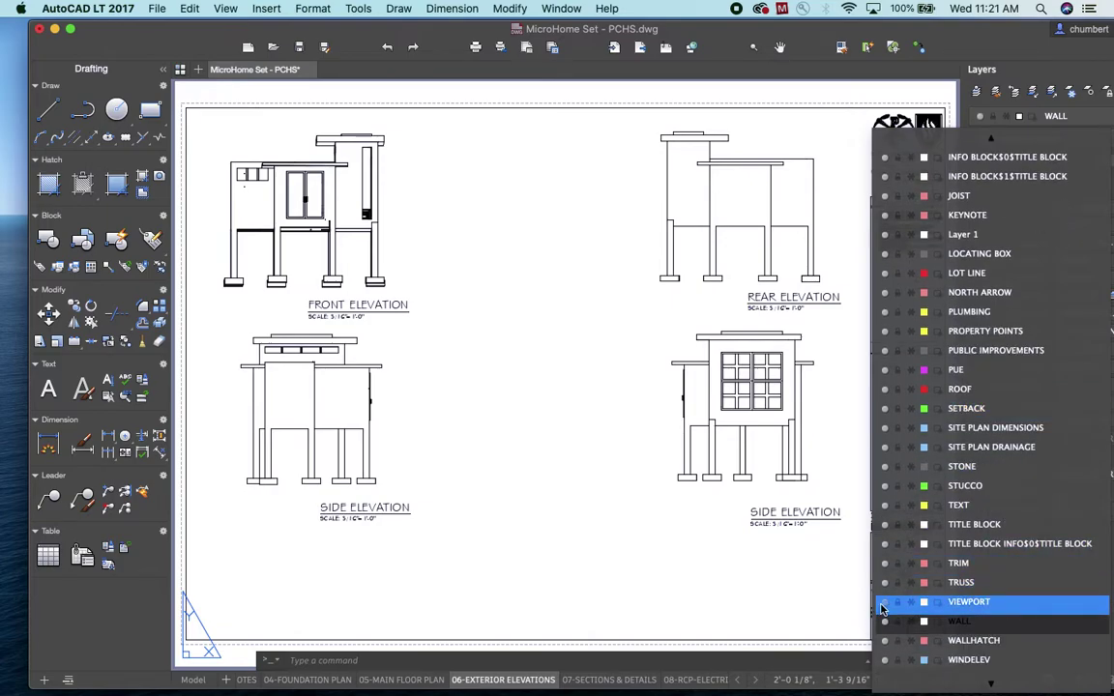
left_click(884, 603)
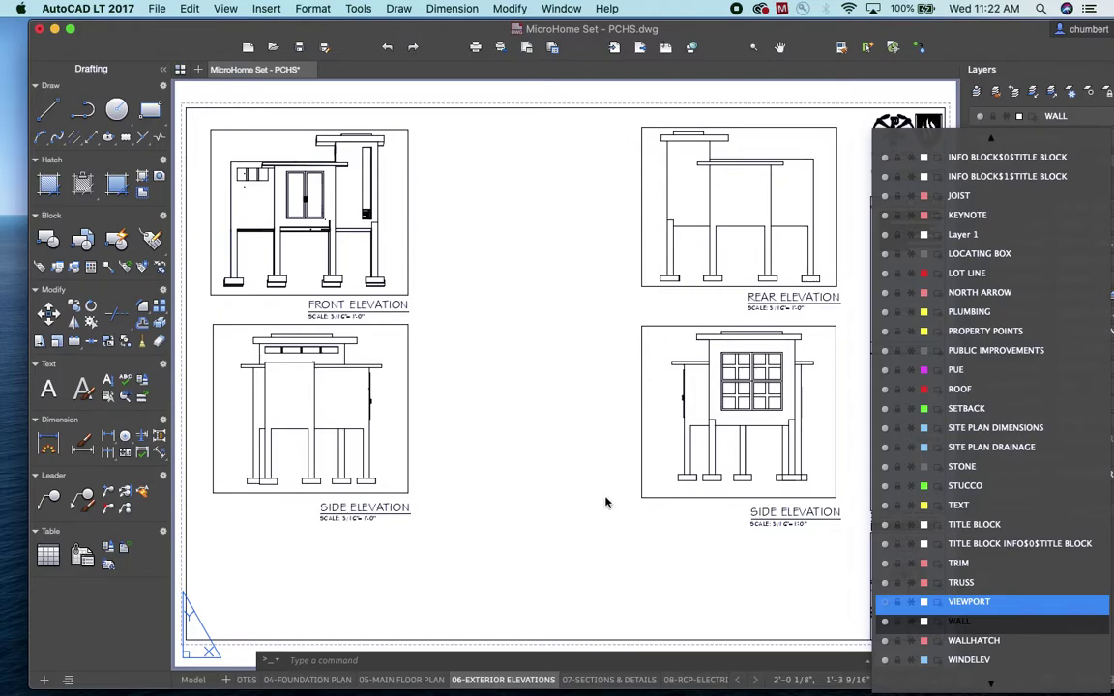
left_click(887, 603)
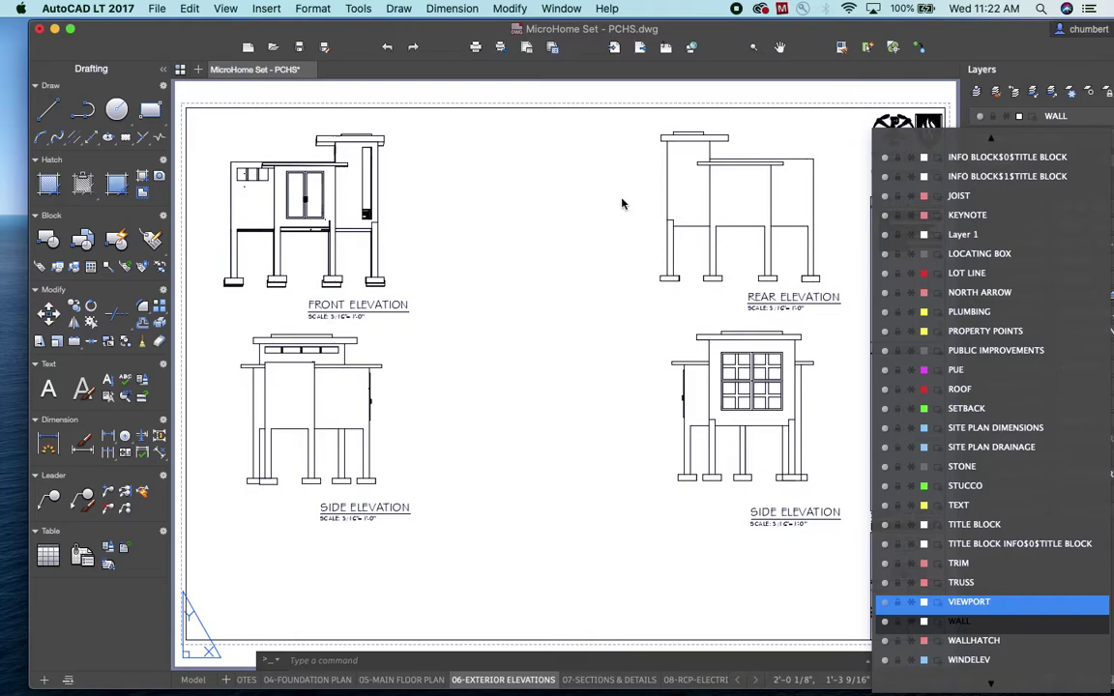
left_click(665, 223)
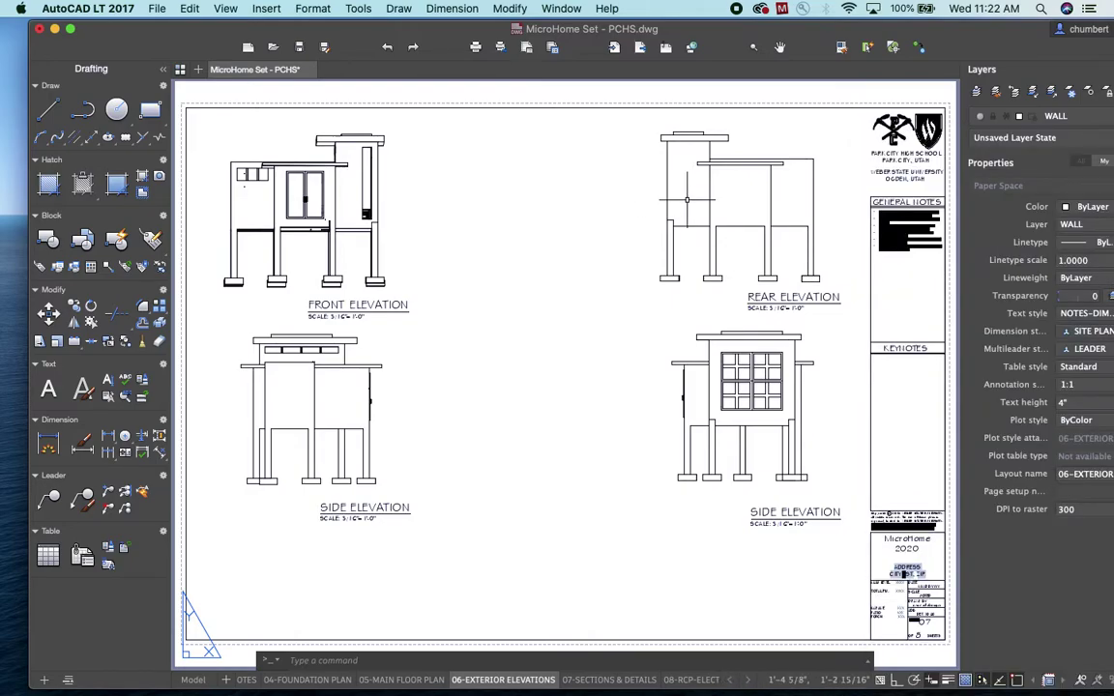
Inside the rear elevation viewport, turn off the current WALL layer and confirm.
double_click(657, 203)
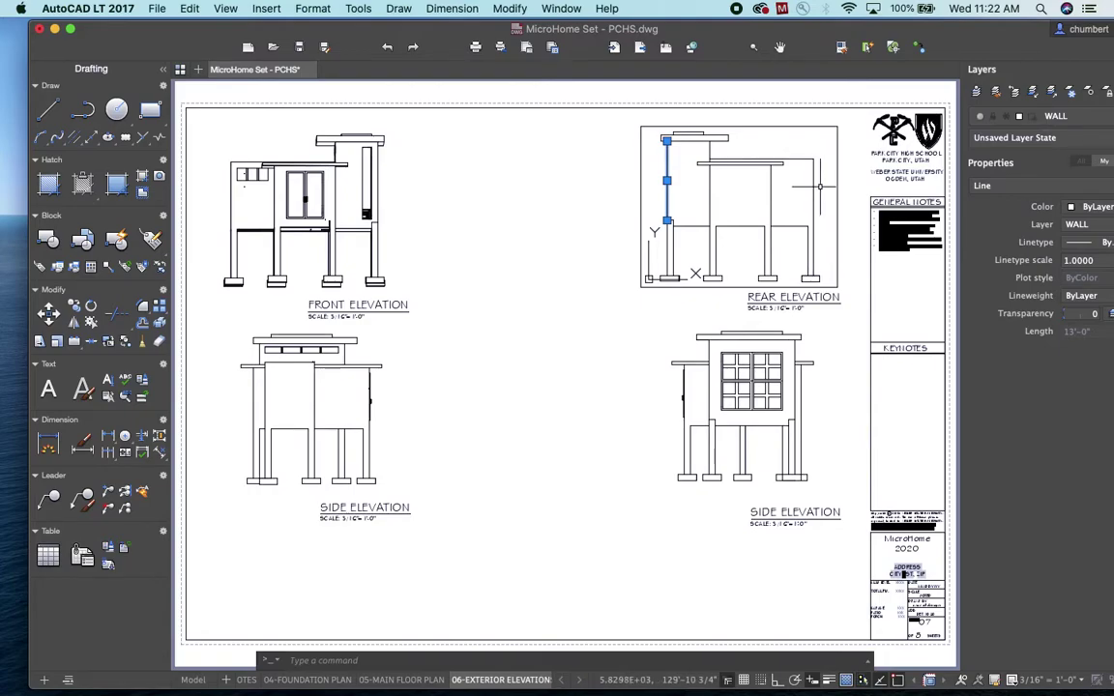
left_click(983, 118)
scroll(966, 459, "down", 6)
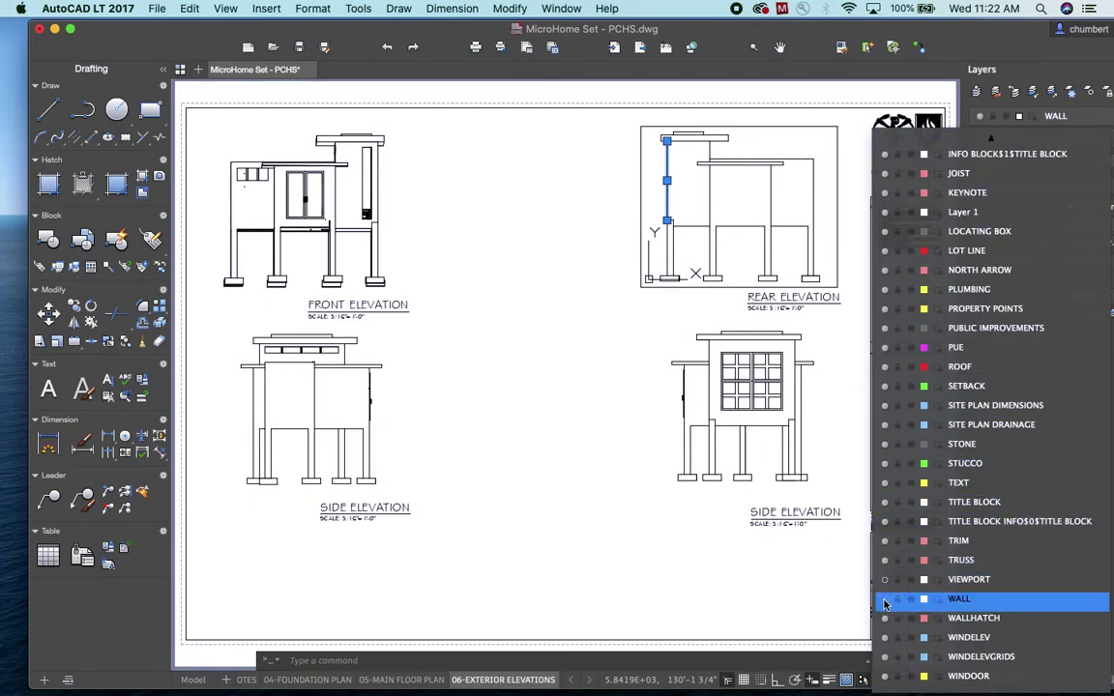
left_click(885, 600)
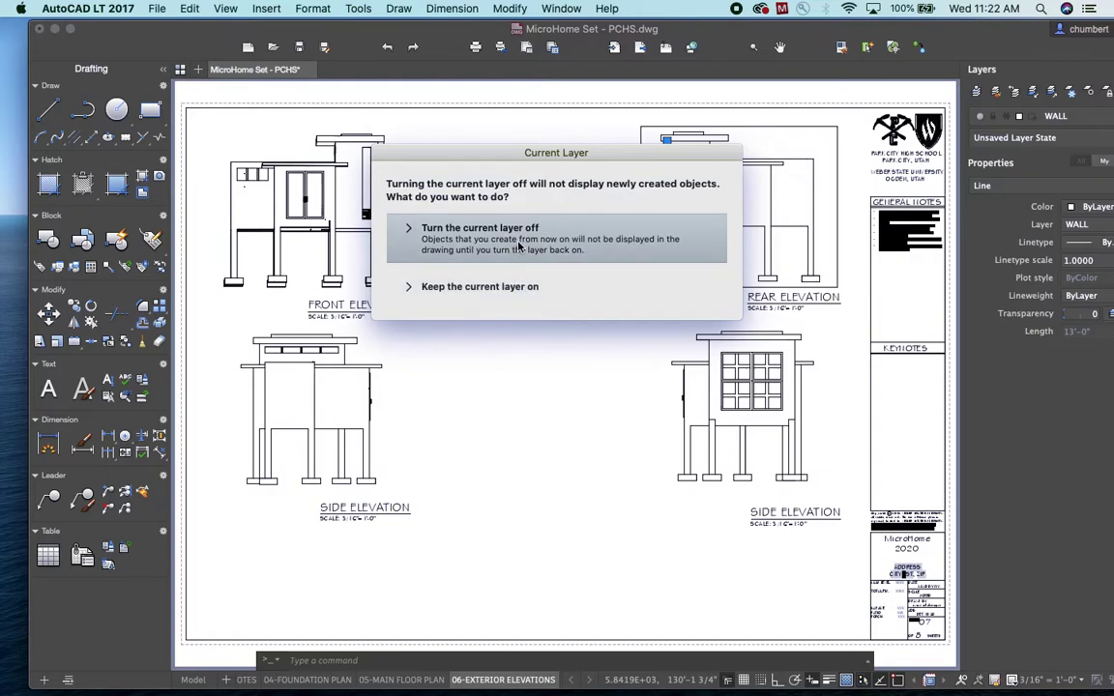
left_click(519, 248)
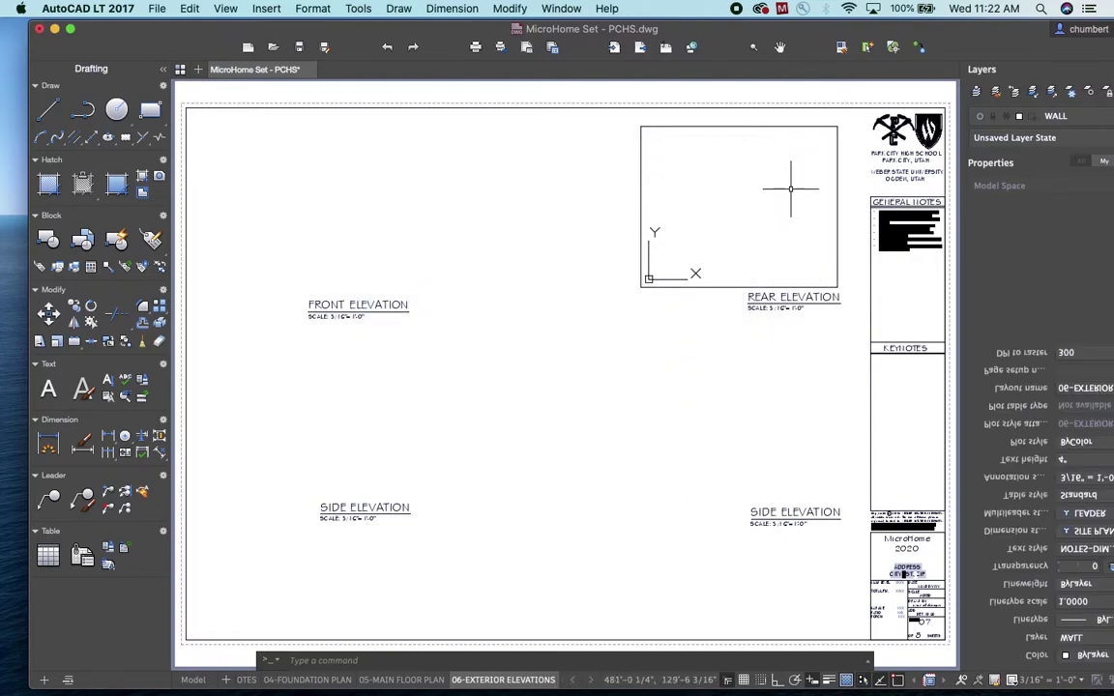
Back in paper space, turn the WALL layer on again, then switch to 05-MAIN FLOOR PLAN.
double_click(853, 218)
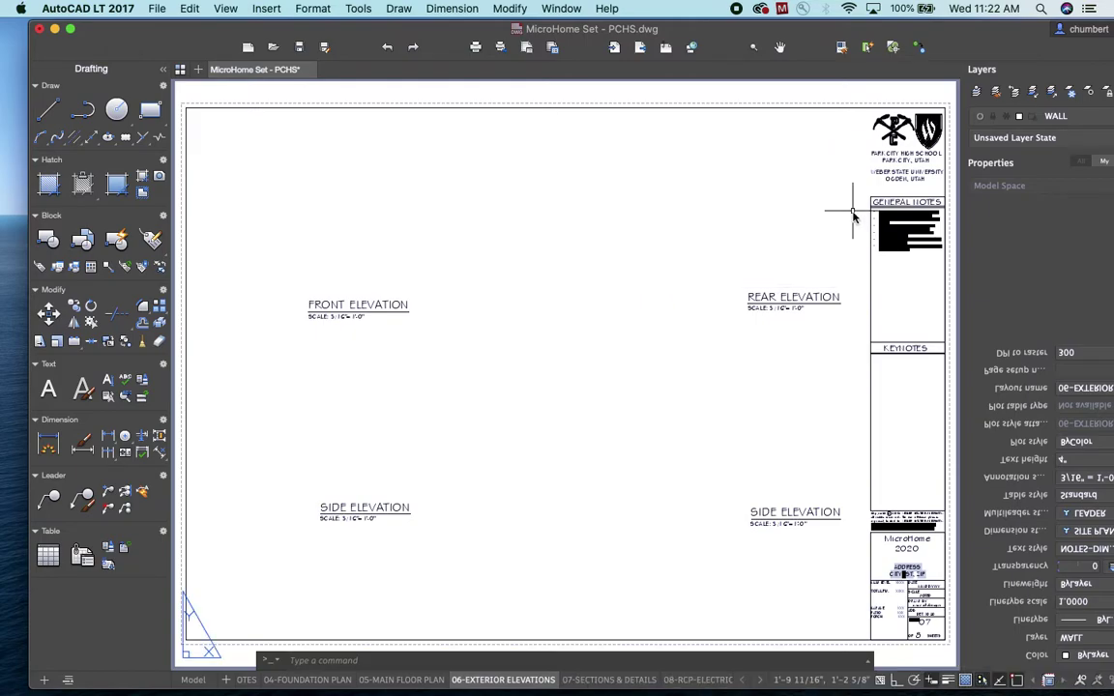
left_click(1044, 116)
scroll(952, 445, "down", 6)
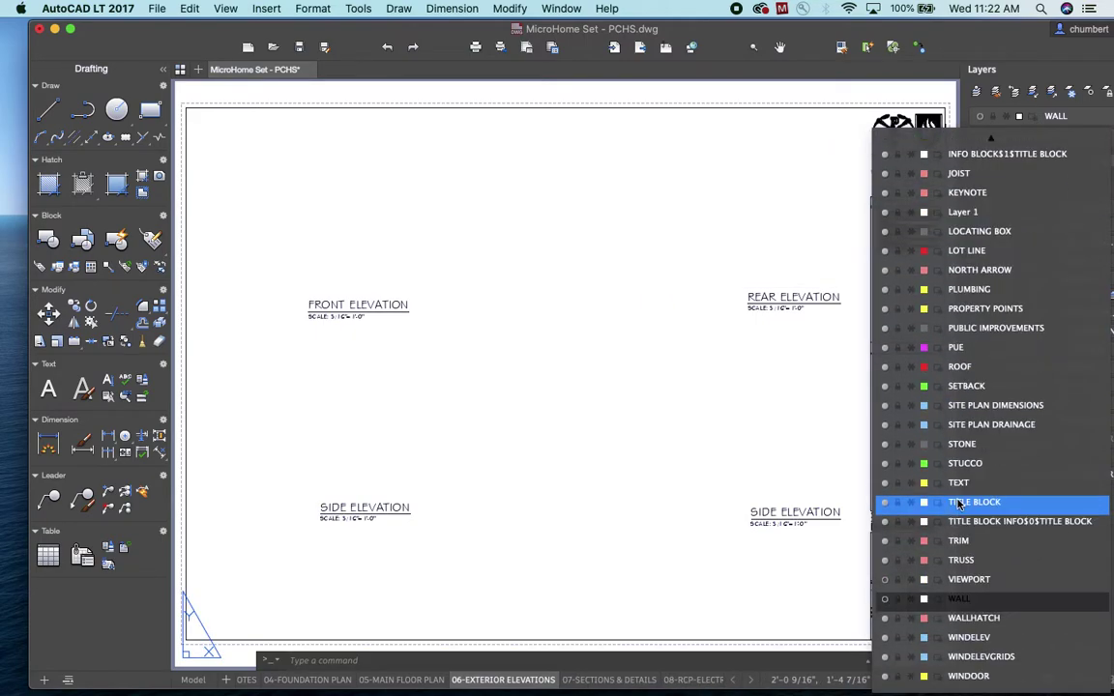
left_click(885, 600)
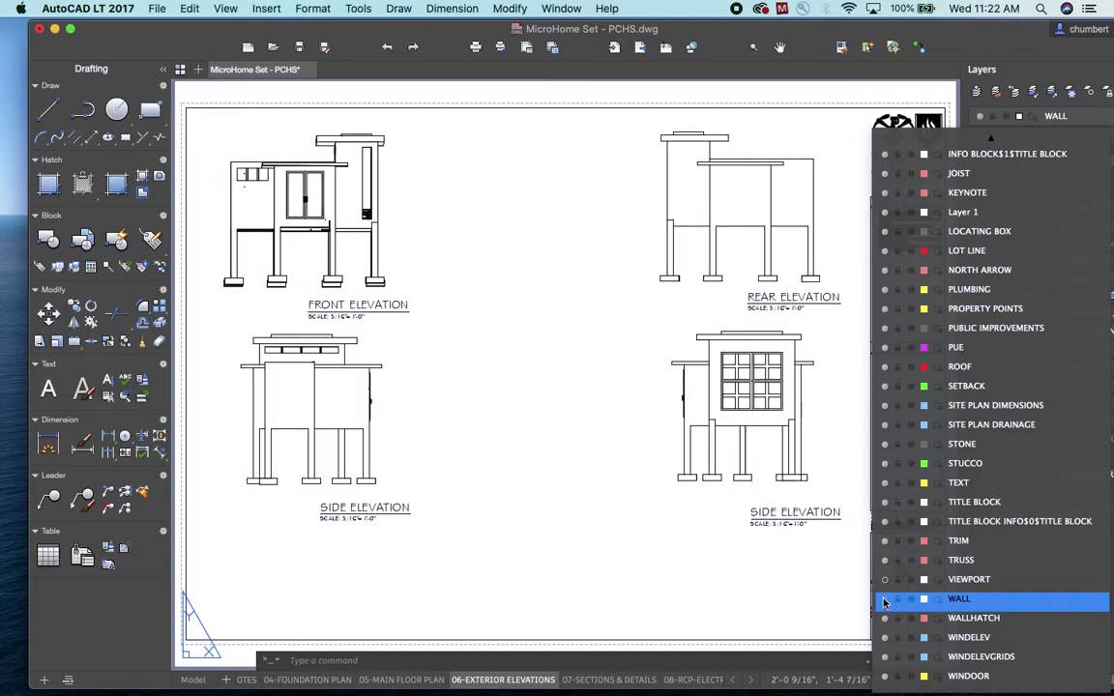
left_click(823, 403)
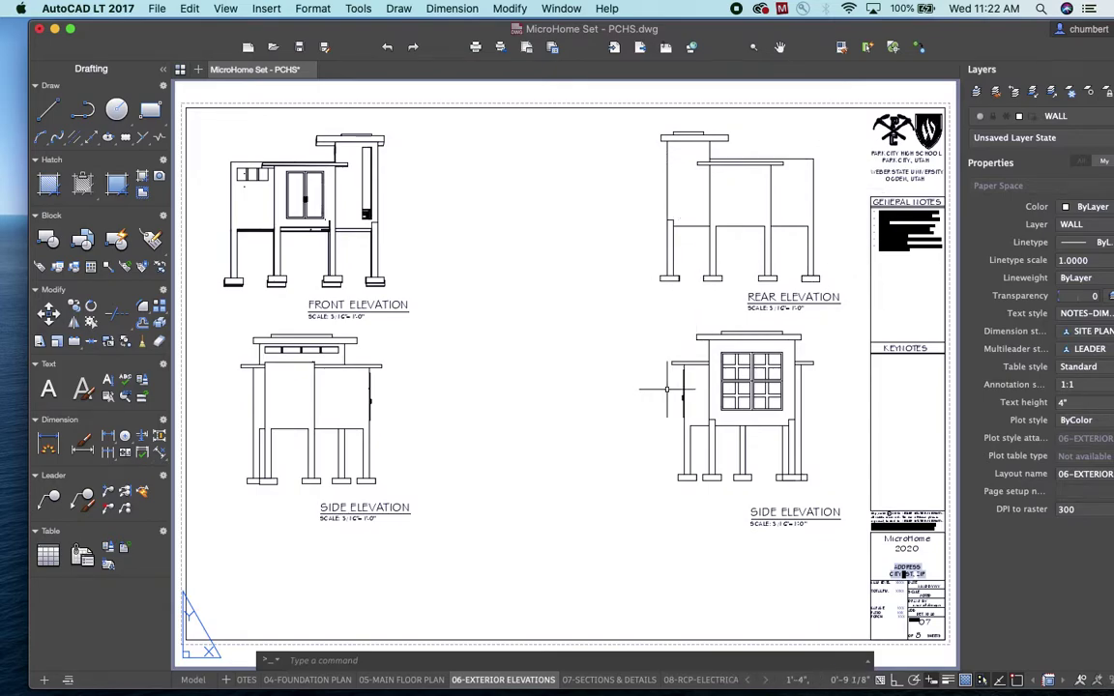
left_click(423, 681)
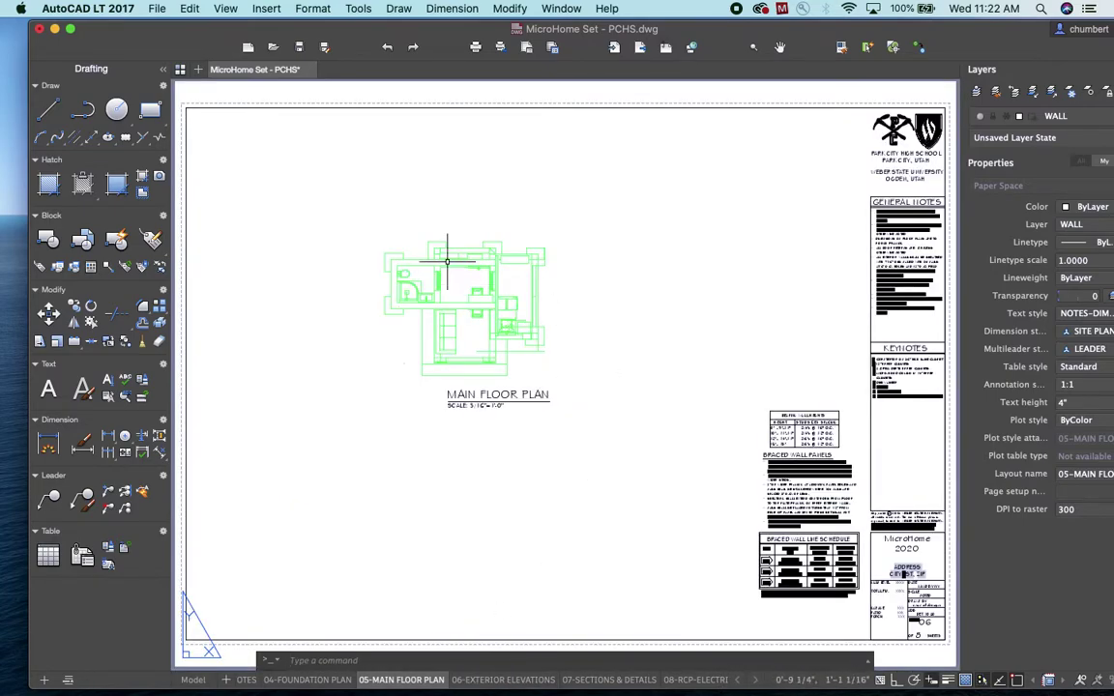
Add a vertical 8'-0" linear dimension between the left wall corners, placed left of the plan.
scroll(460, 269, "up", 5)
scroll(461, 268, "down", 3)
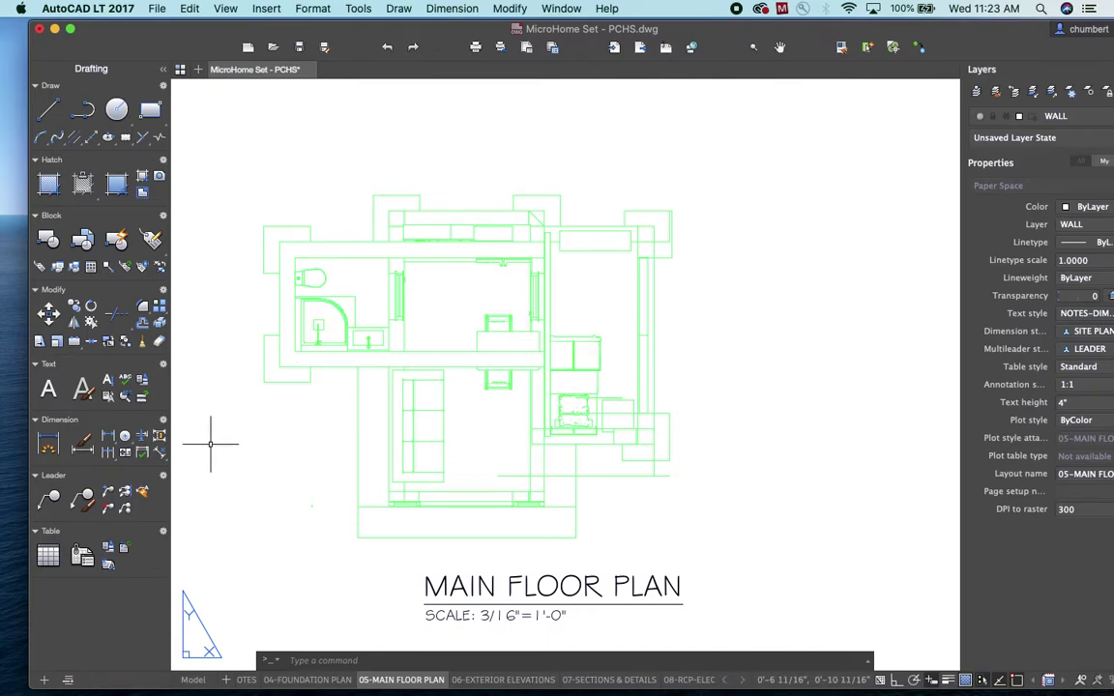
left_click(110, 437)
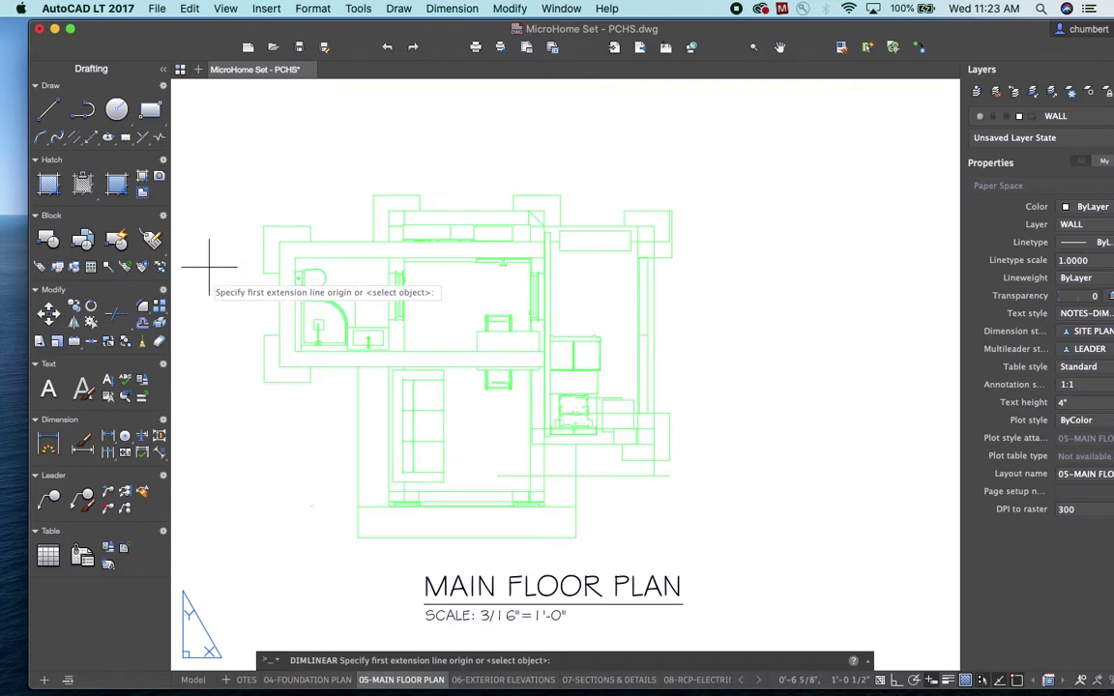
left_click(279, 240)
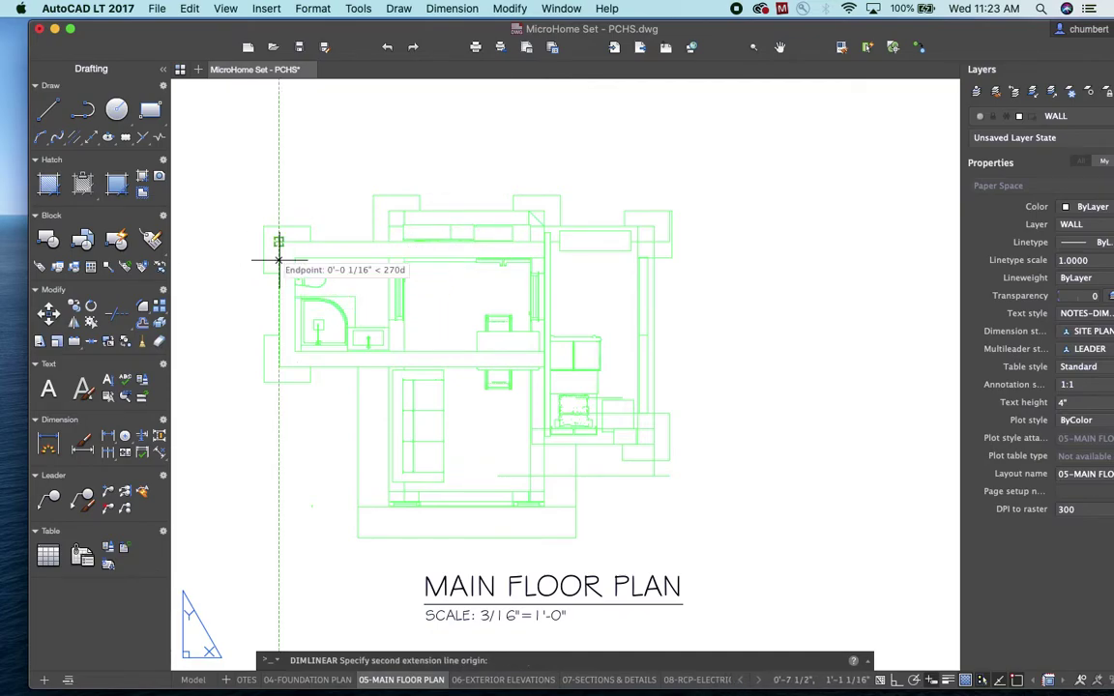
left_click(278, 359)
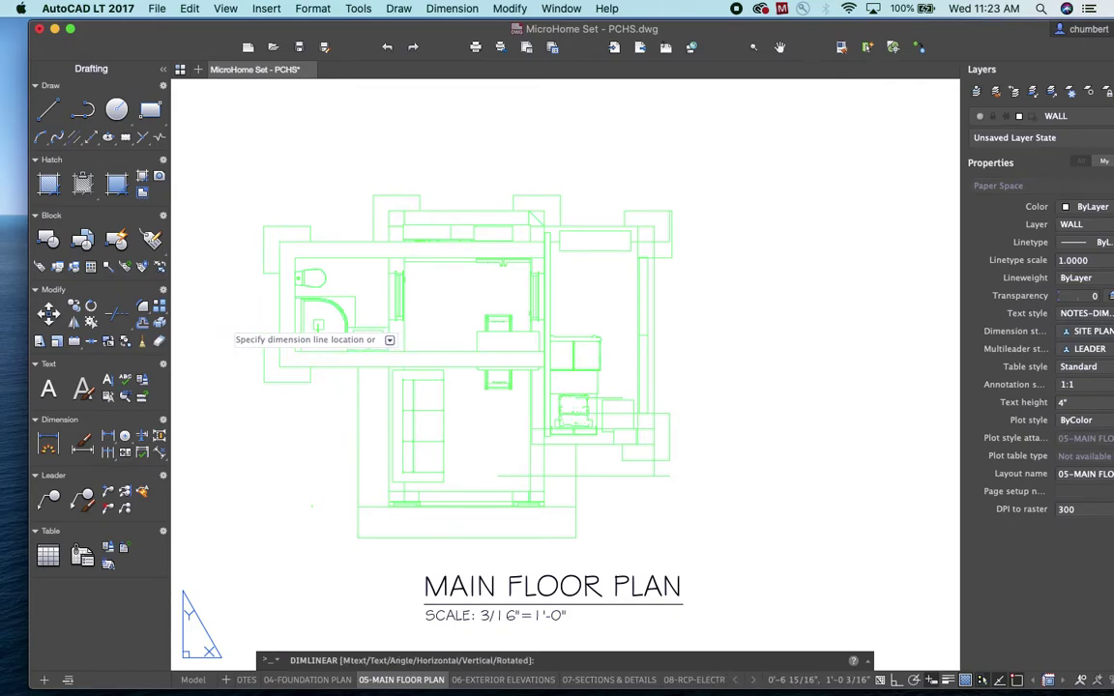
left_click(227, 327)
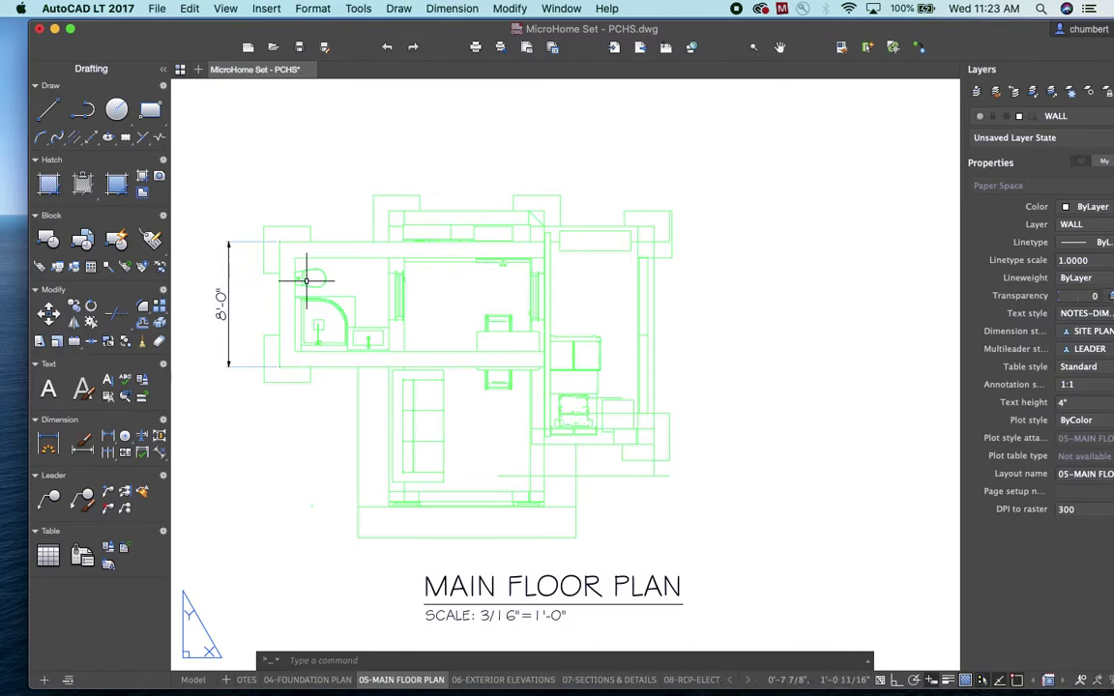
double_click(443, 291)
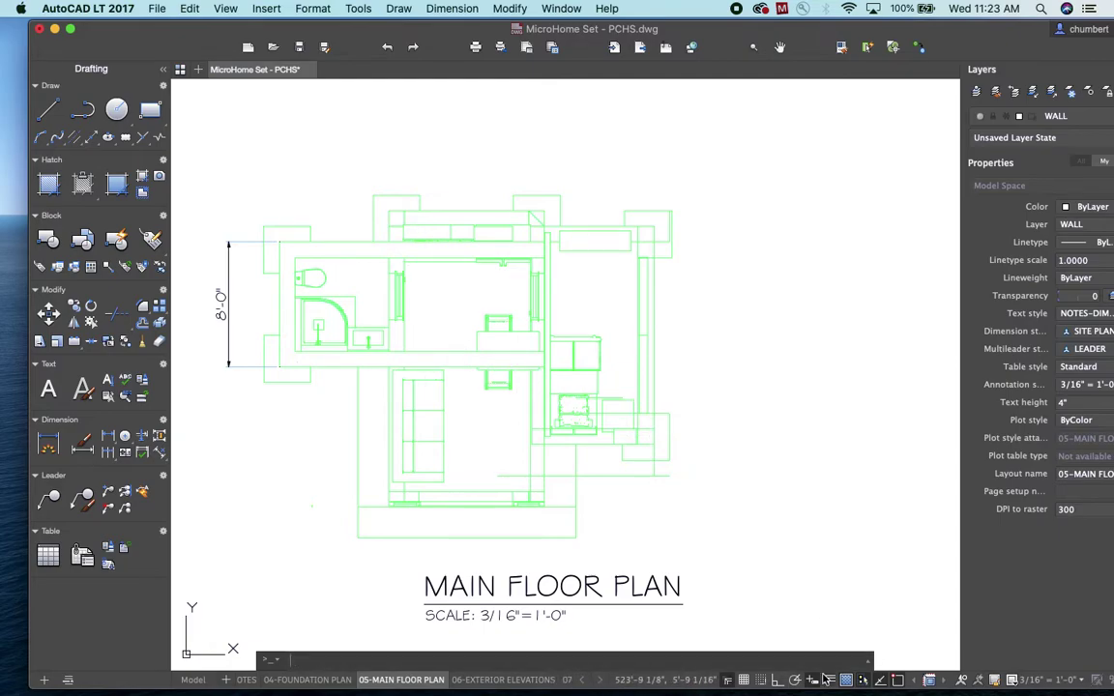
scroll(493, 329, "down", 3)
scroll(532, 346, "up", 3)
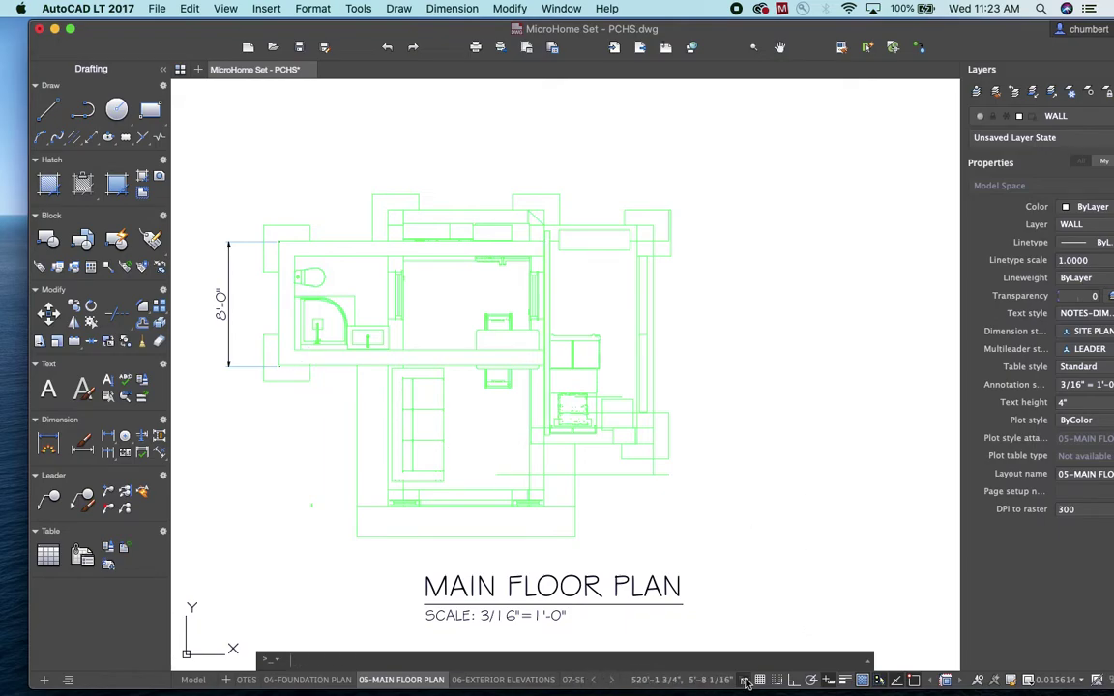
mouse_move(746, 683)
double_click(820, 517)
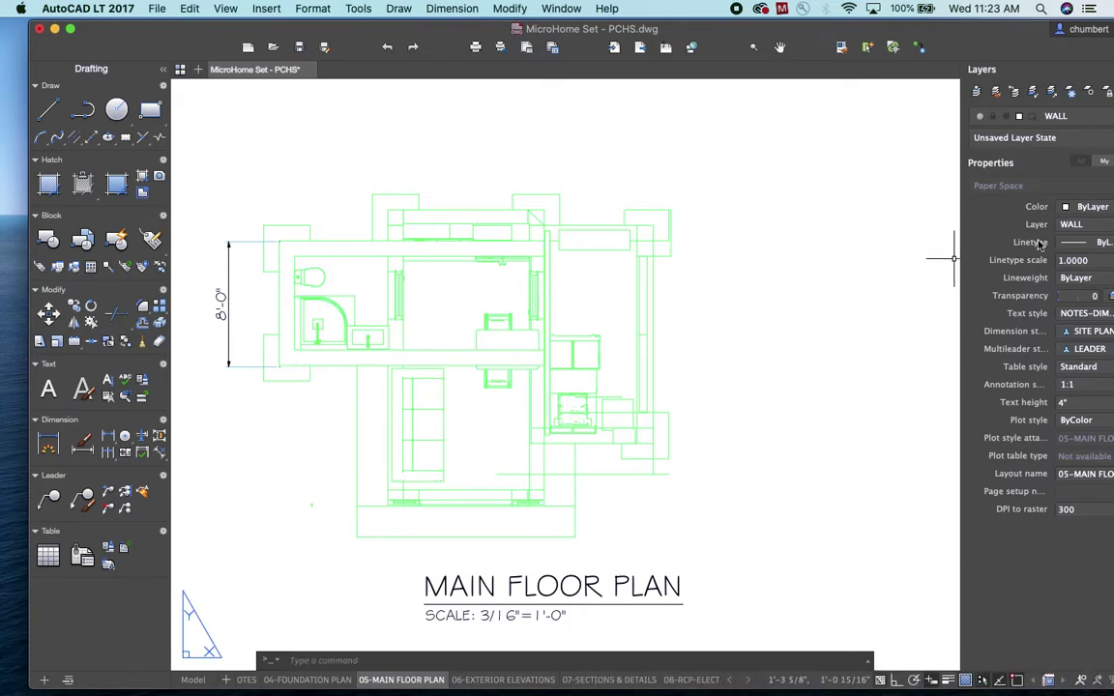
left_click(1056, 117)
scroll(957, 436, "down", 7)
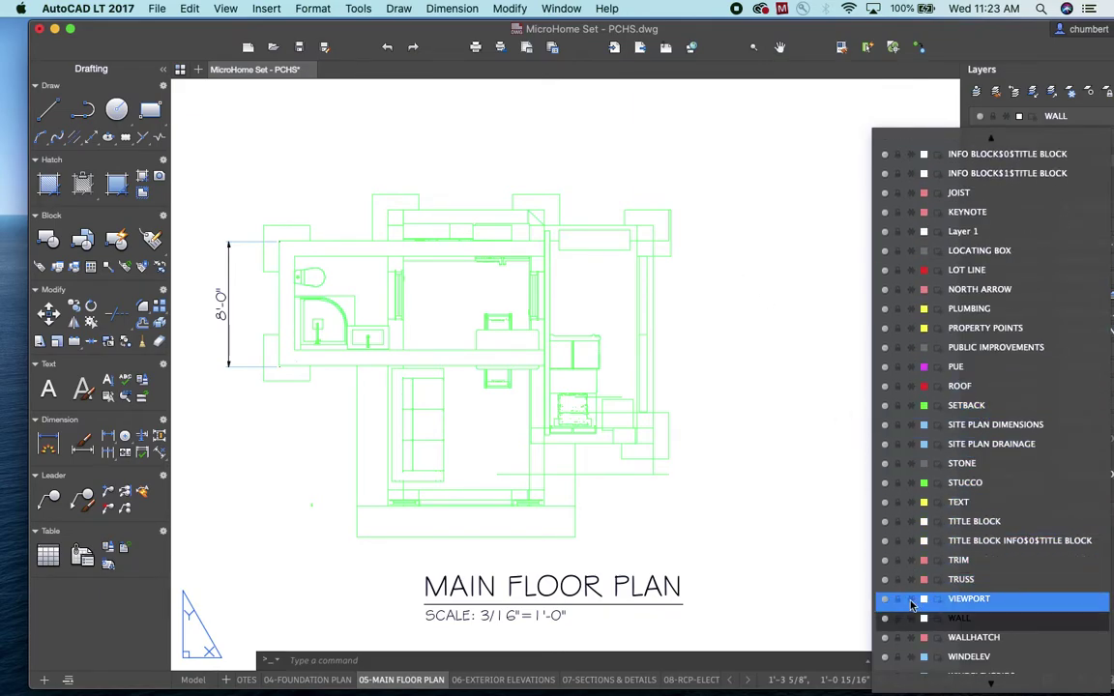
left_click(801, 375)
scroll(817, 317, "down", 5)
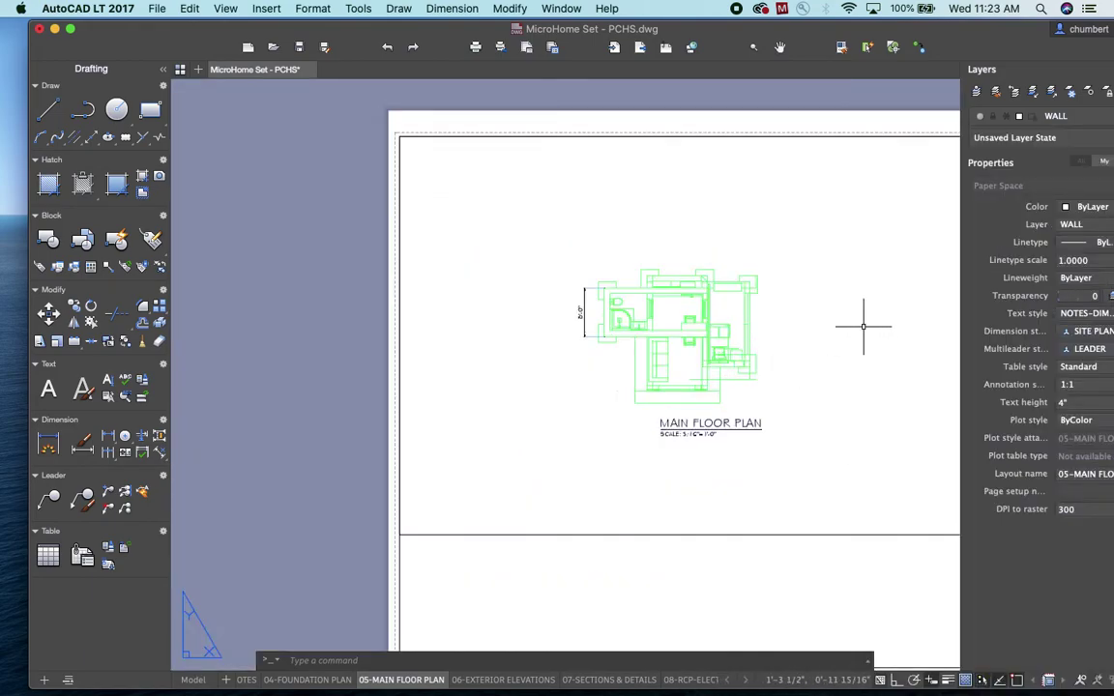
Zoom in, enter the floor plan viewport's model space, and start a linear dimension.
scroll(803, 328, "up", 3)
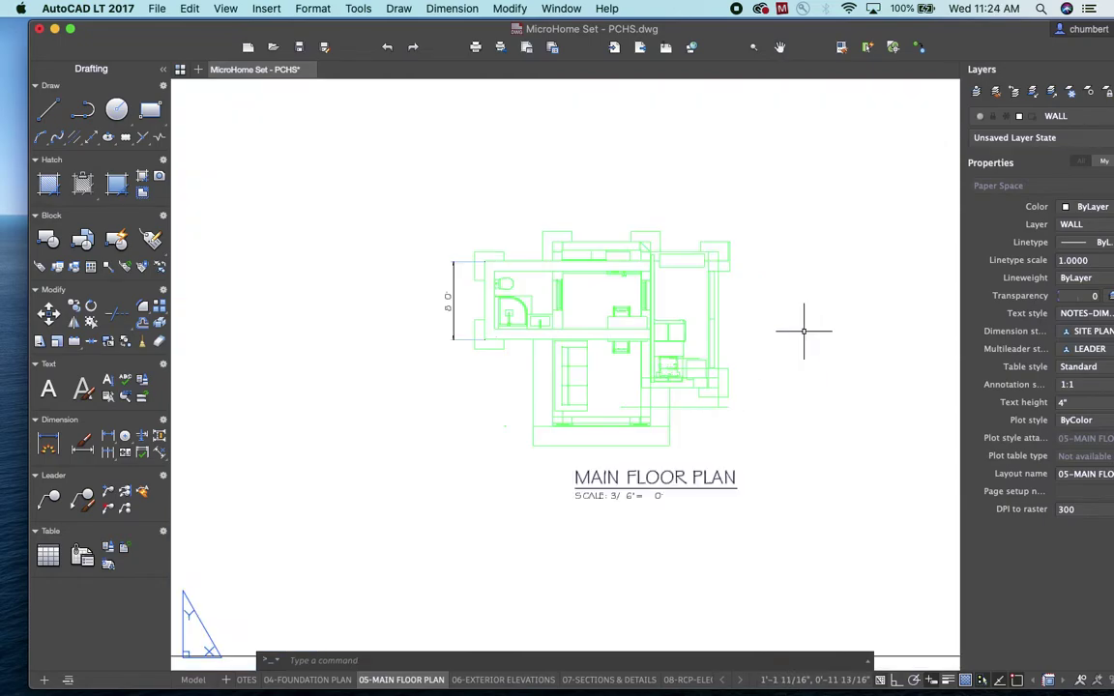
scroll(802, 331, "up", 2)
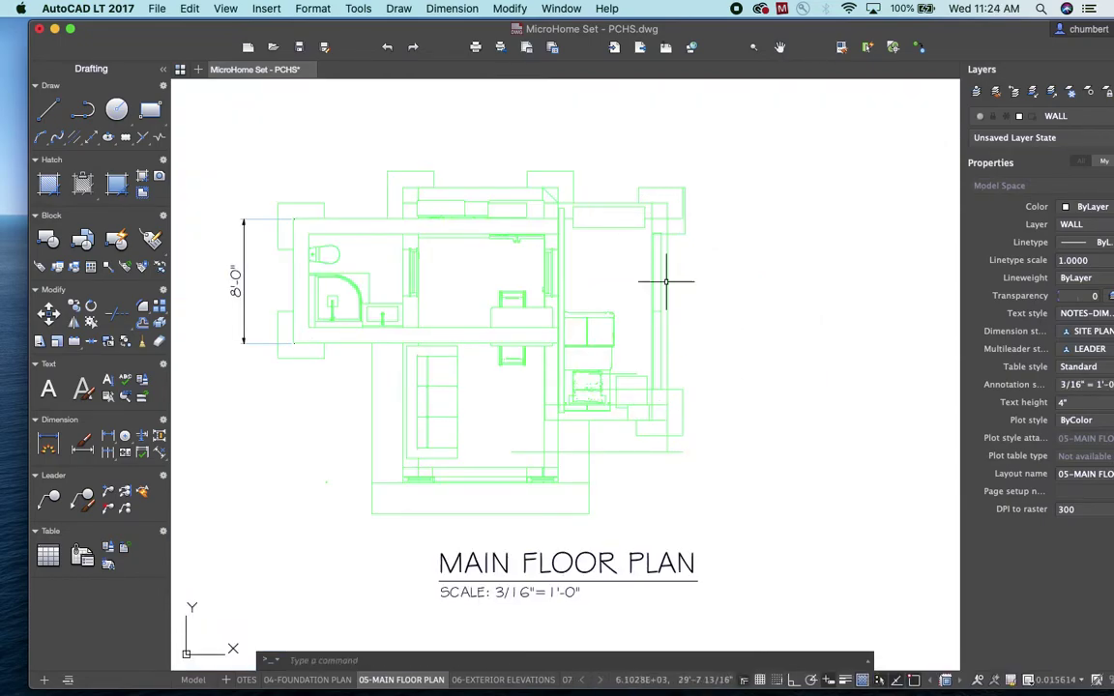
double_click(722, 280)
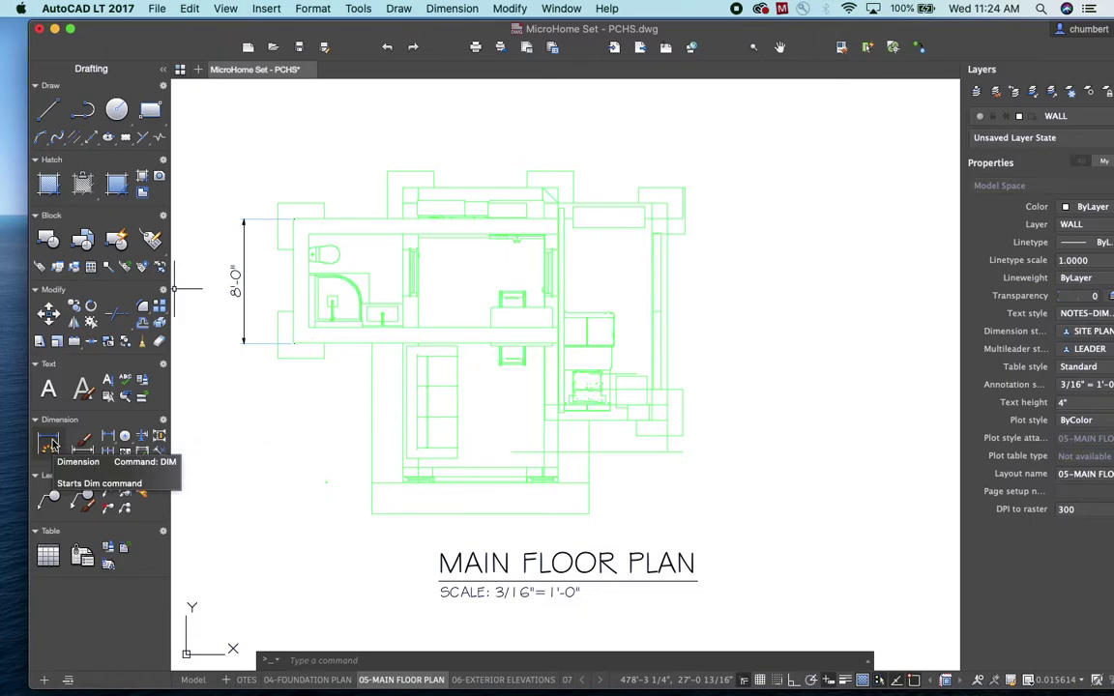
left_click(108, 441)
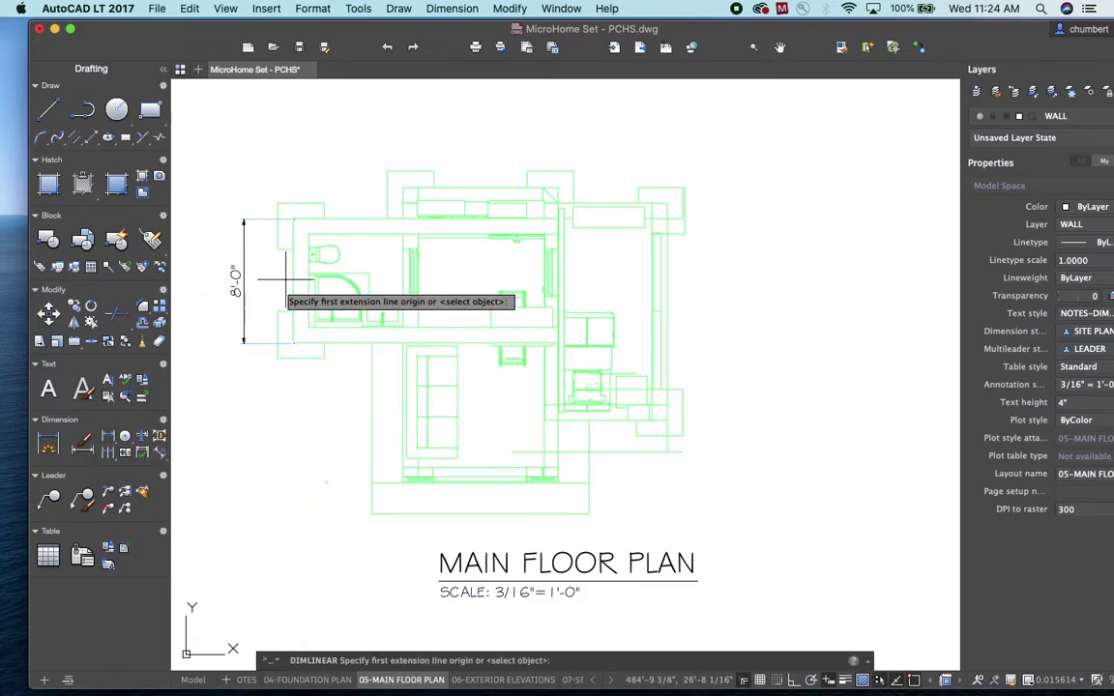
Dimension the top-left footing 3'-0" above the plan, then zoom and select it to check.
left_click(387, 171)
left_click(431, 171)
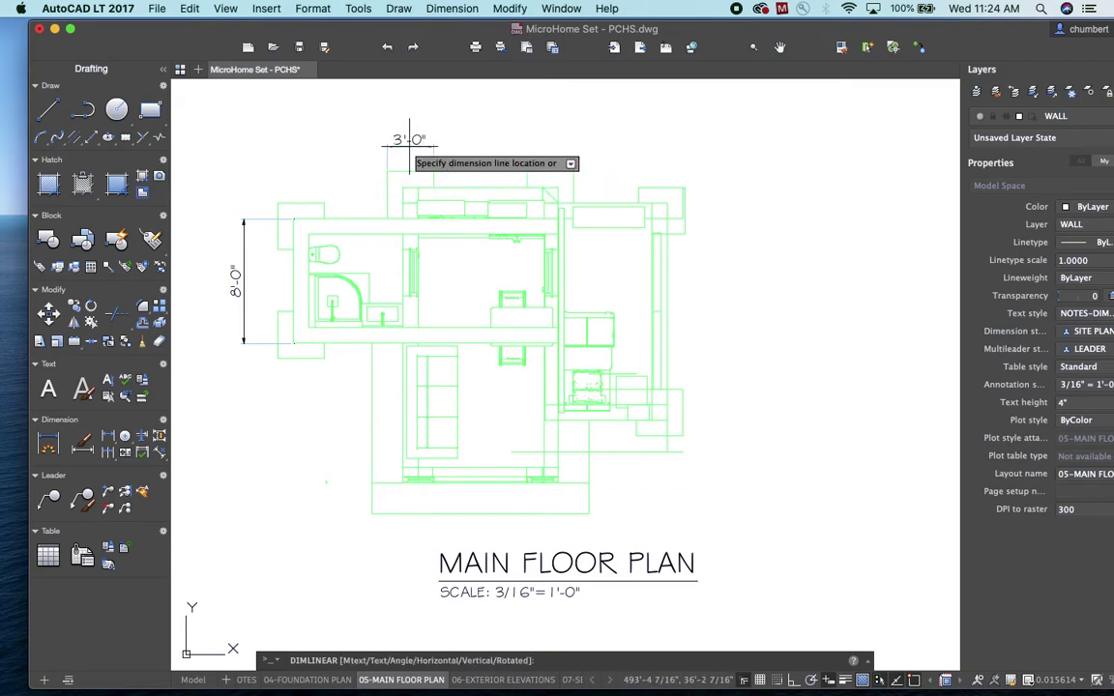
left_click(409, 145)
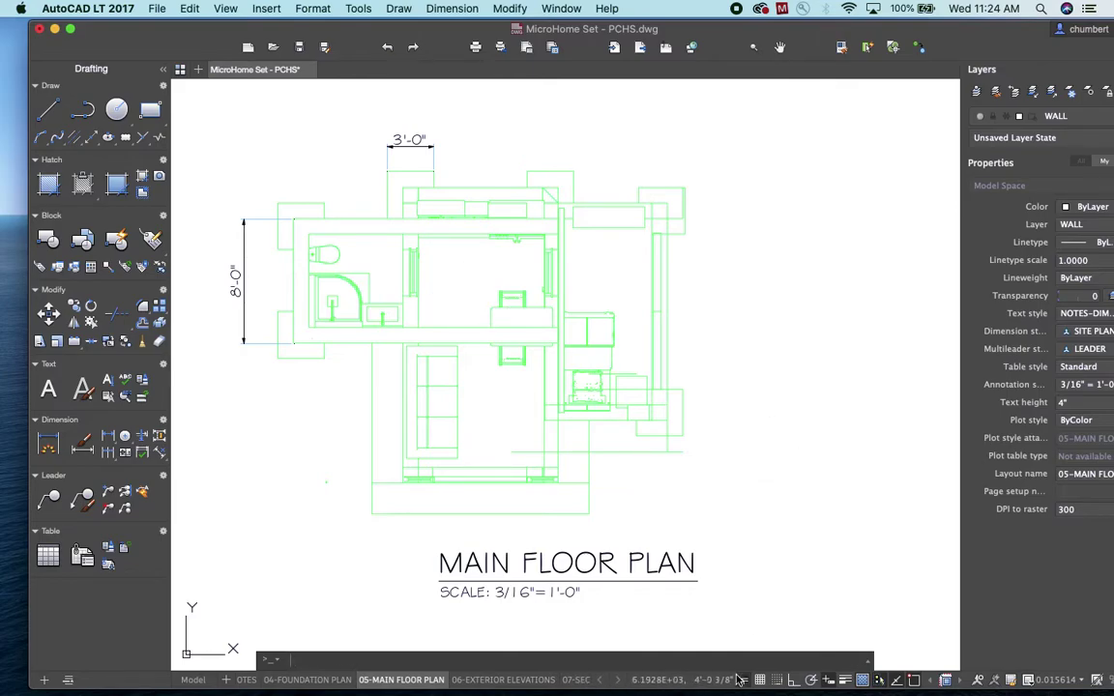
scroll(687, 387, "down", 5)
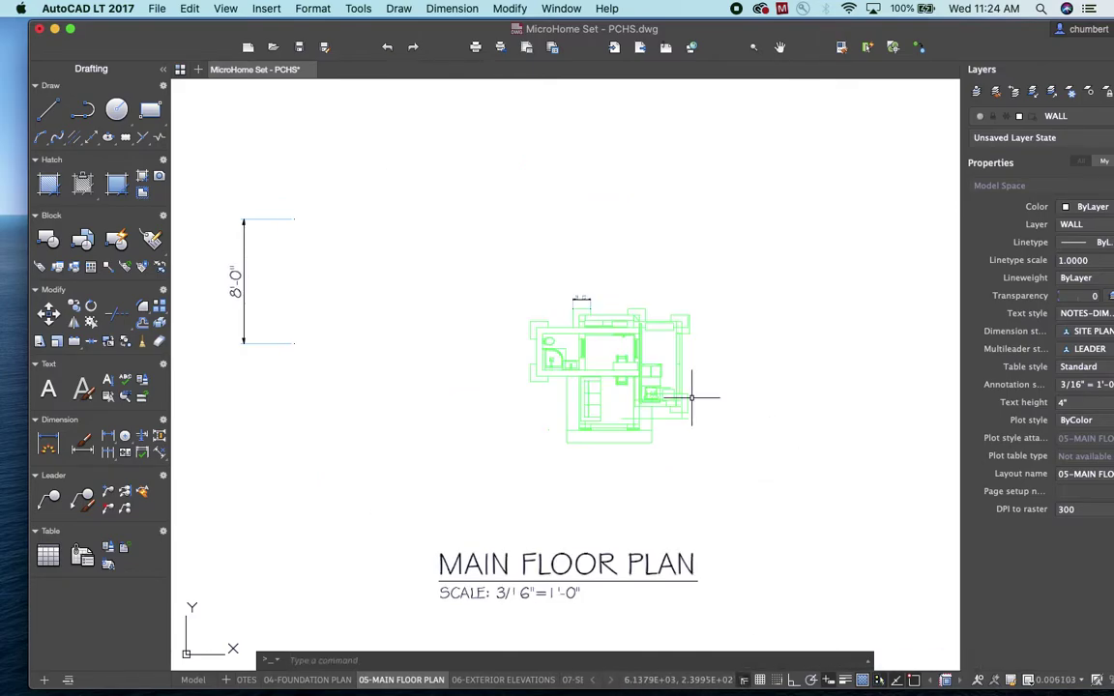
scroll(688, 392, "up", 5)
scroll(691, 397, "down", 3)
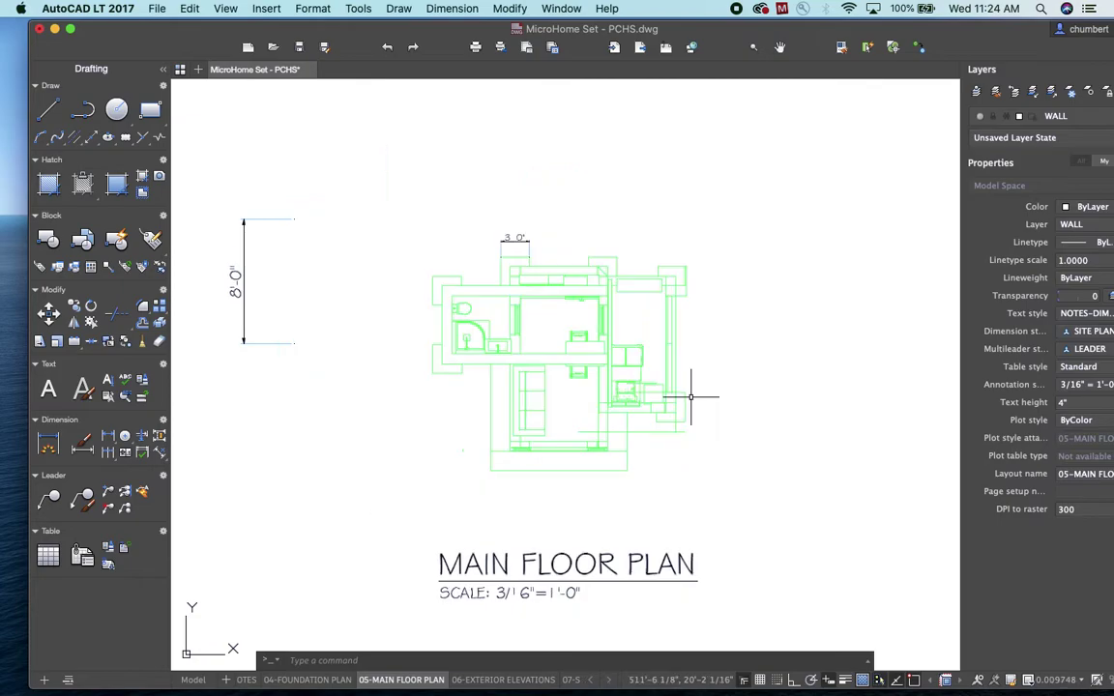
scroll(691, 397, "up", 3)
scroll(690, 397, "down", 3)
scroll(691, 396, "up", 3)
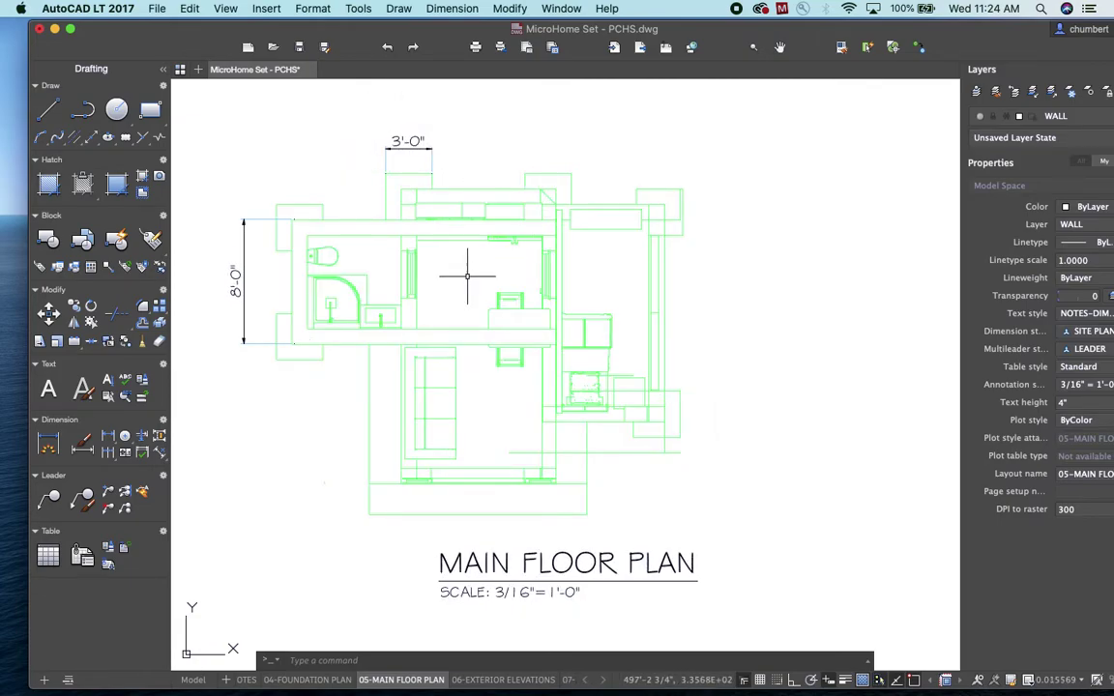
scroll(467, 276, "down", 3)
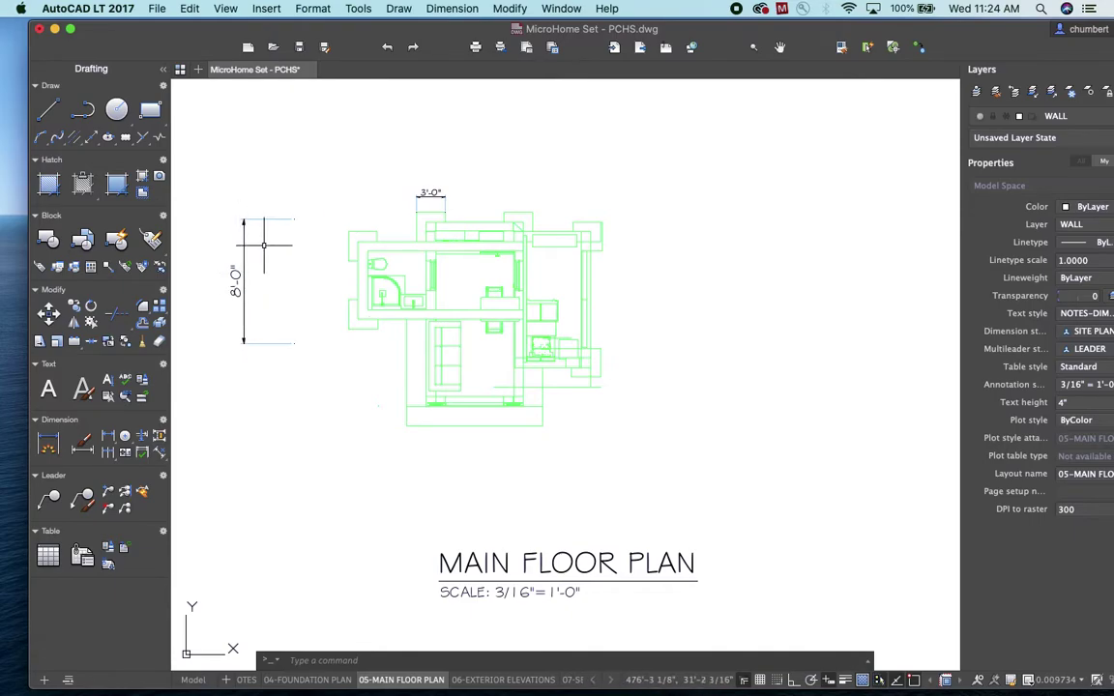
scroll(525, 252, "up", 2)
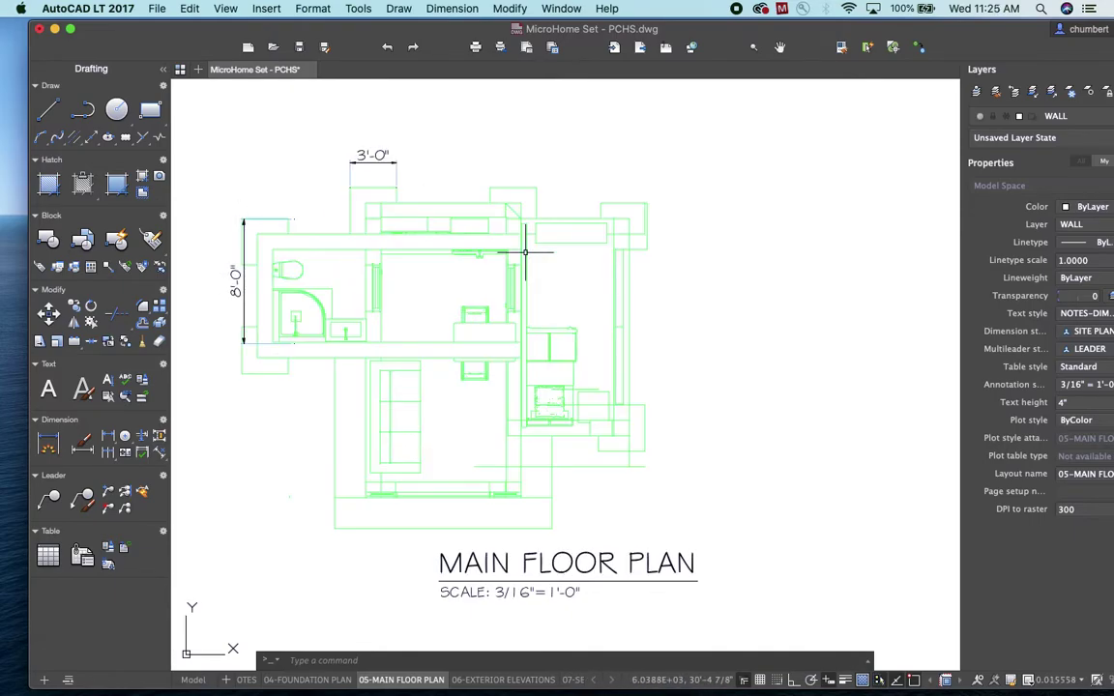
left_click(376, 153)
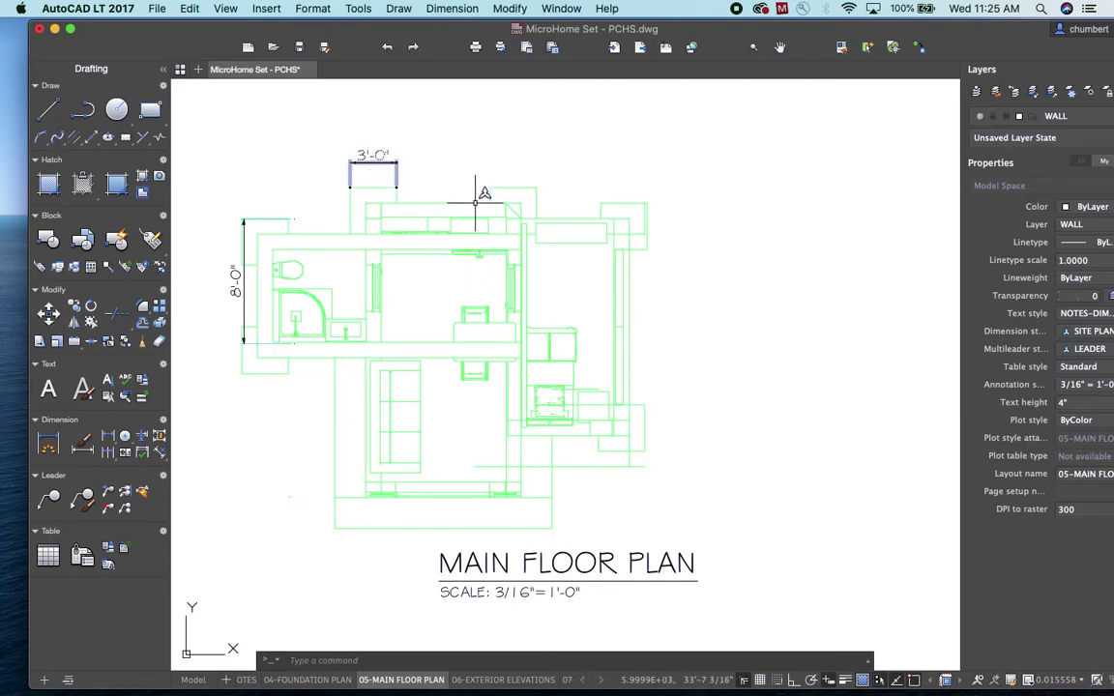
Return to paper space, zoom out, then reactivate the floor plan viewport.
double_click(745, 624)
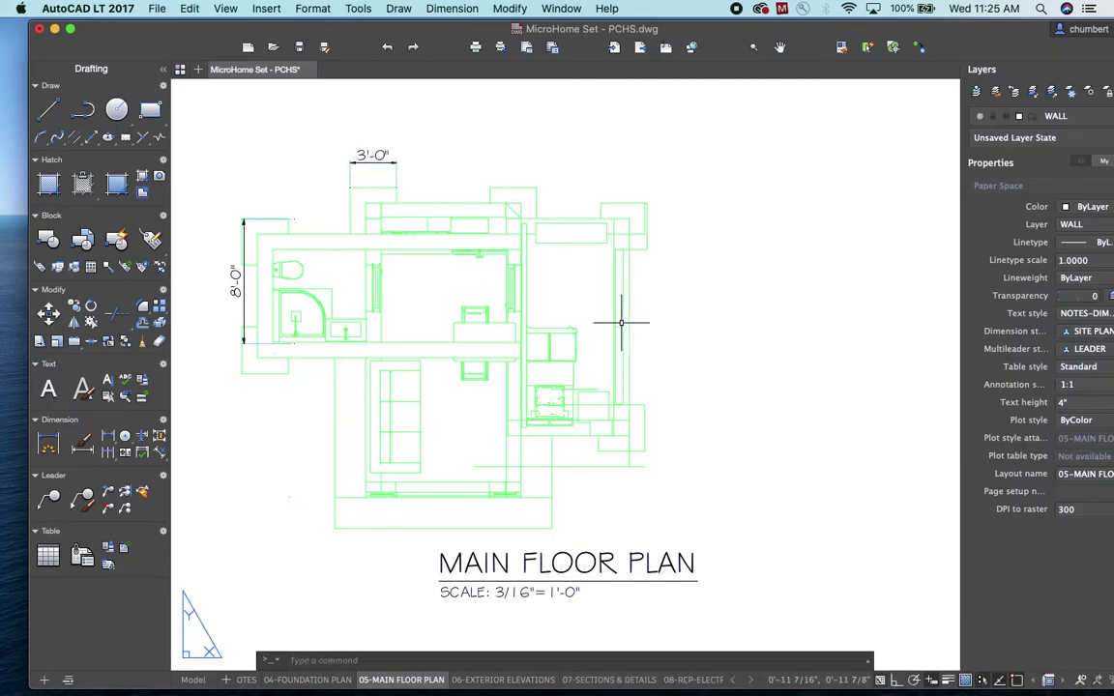
scroll(619, 308, "down", 2)
scroll(619, 308, "down", 2)
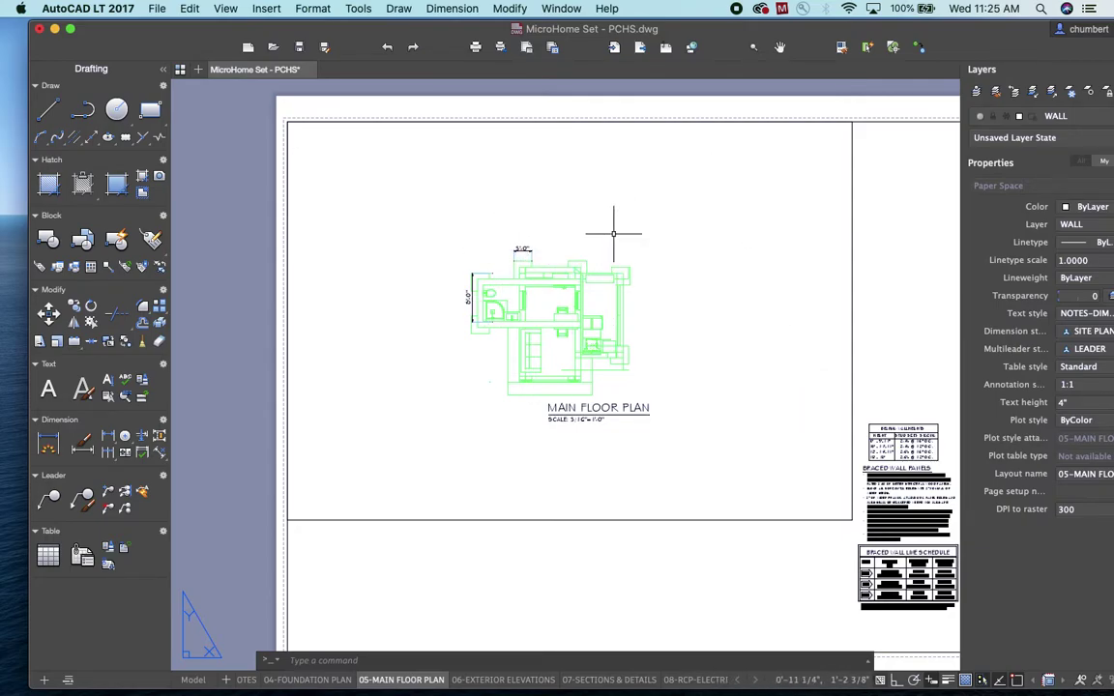
double_click(654, 233)
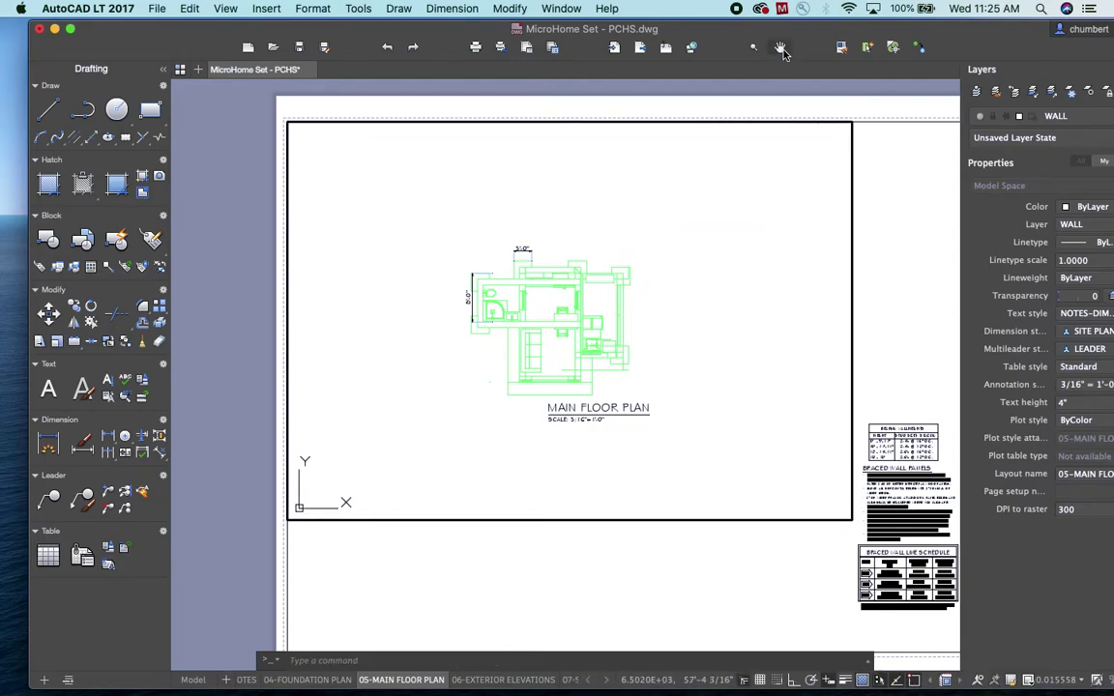
Pan the floor plan up-left within its viewport, then return to paper space.
mouse_move(644, 252)
left_mouse_down()
mouse_move(714, 241)
mouse_move(739, 204)
mouse_move(774, 226)
mouse_move(682, 243)
left_mouse_up()
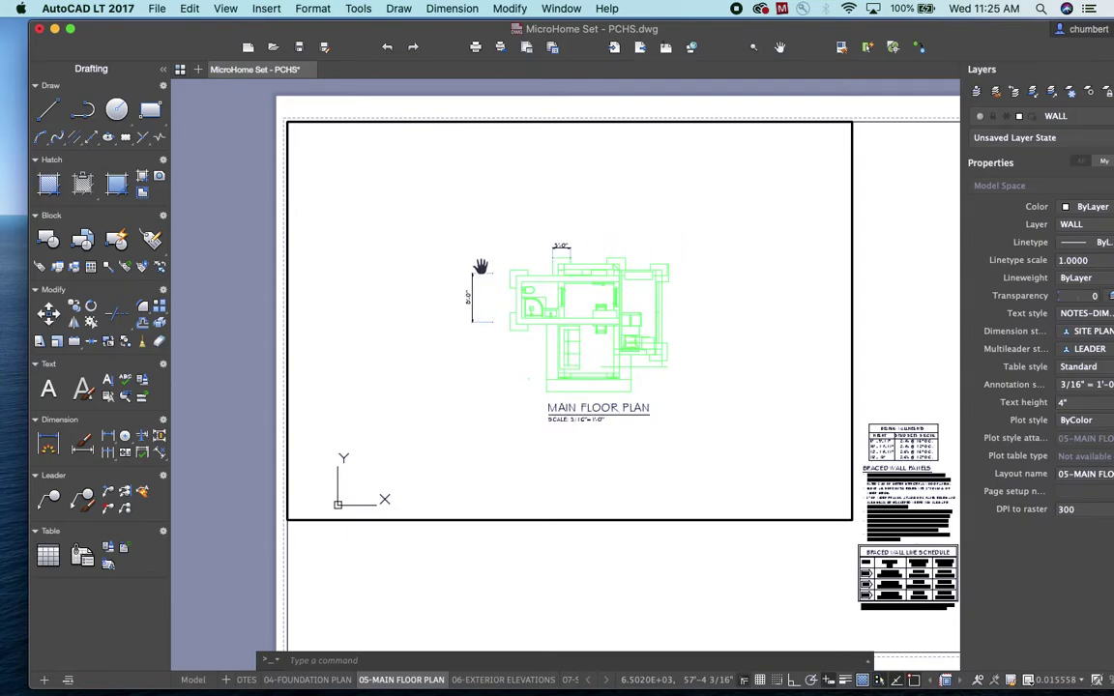
left_click_drag(608, 322, 418, 218)
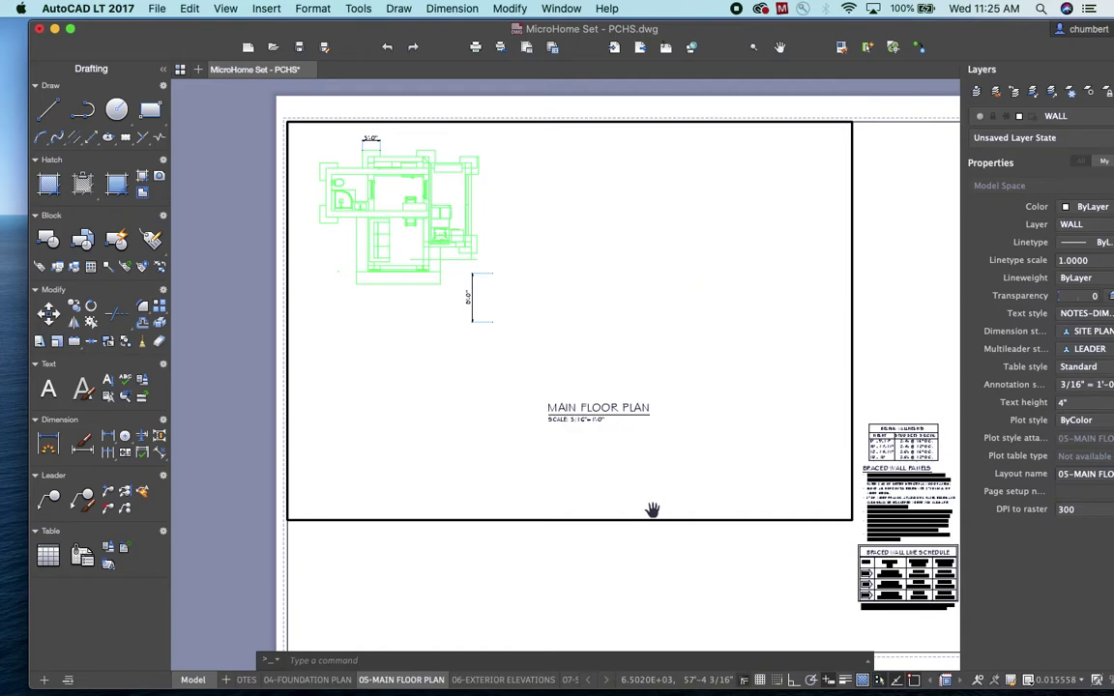
double_click(637, 554)
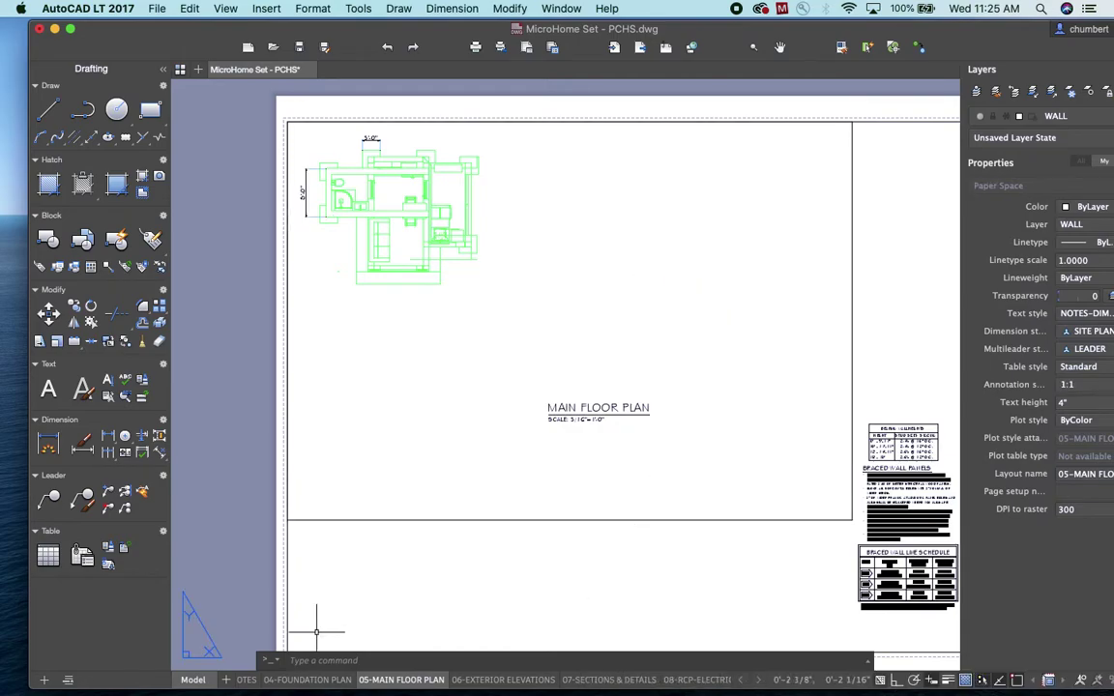
In the Model tab, centre the plan and dimension the middle footing 3'-0" in line with the first.
left_click(192, 680)
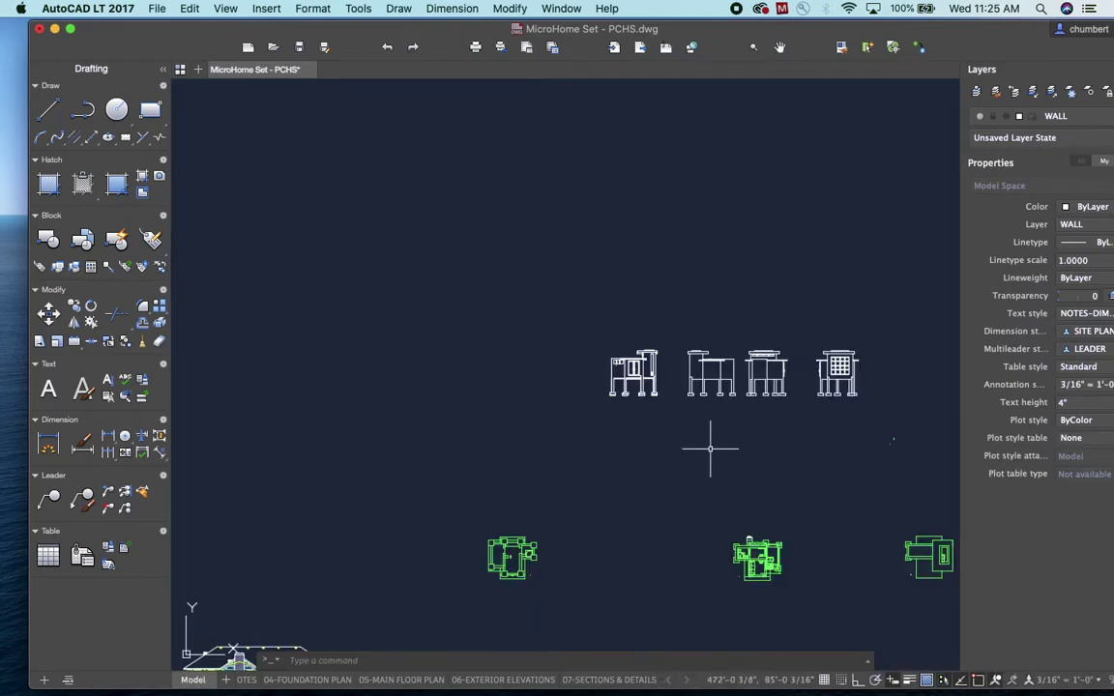
scroll(762, 558, "up", 10)
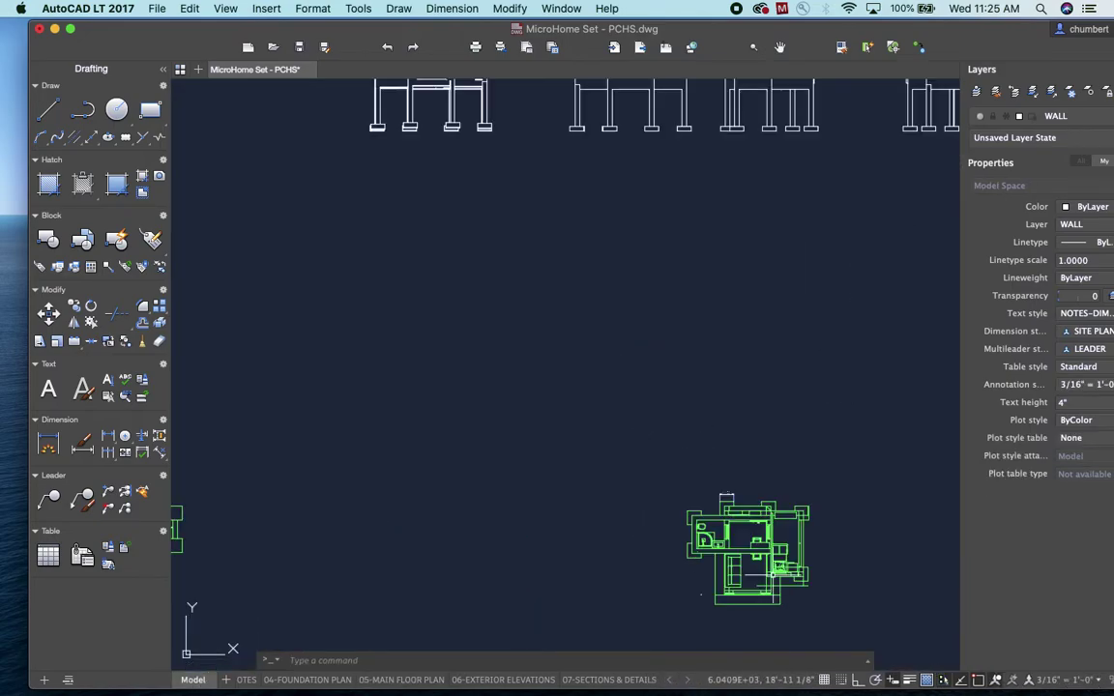
middle_click_drag(782, 575, 622, 427)
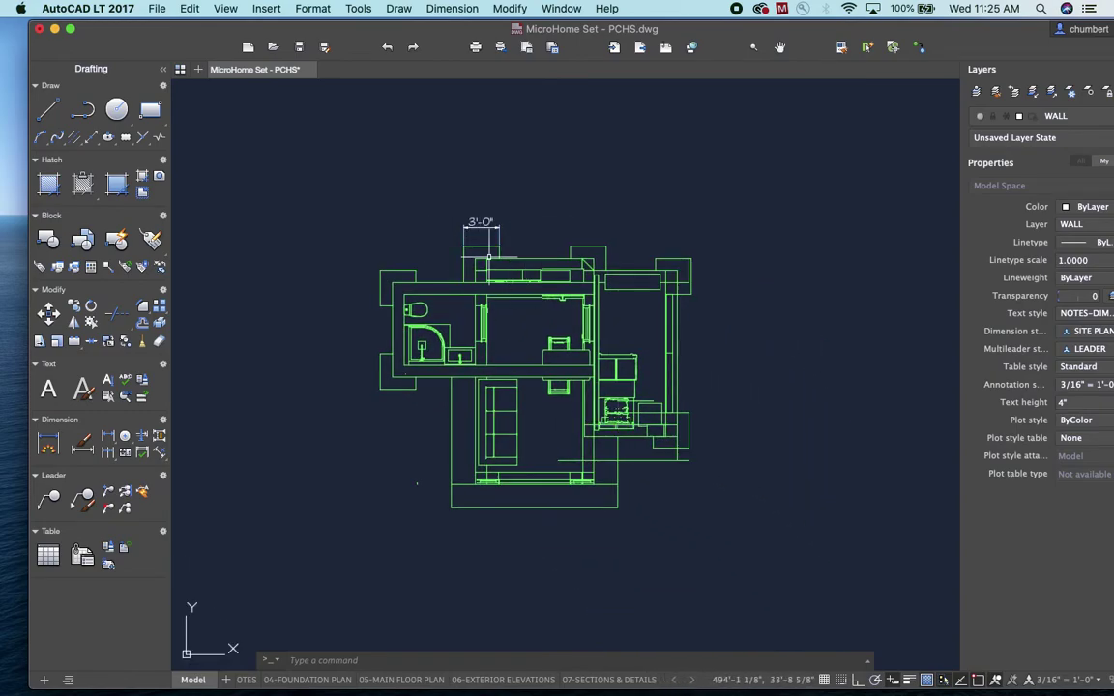
left_click(110, 442)
left_click(571, 247)
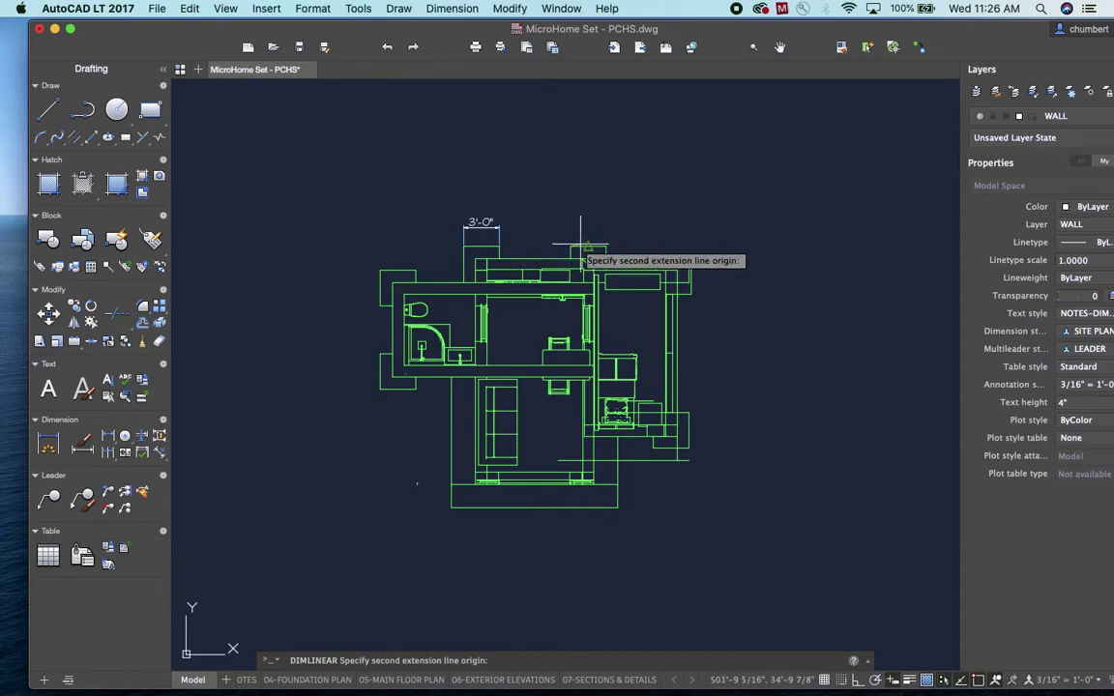
left_click(604, 251)
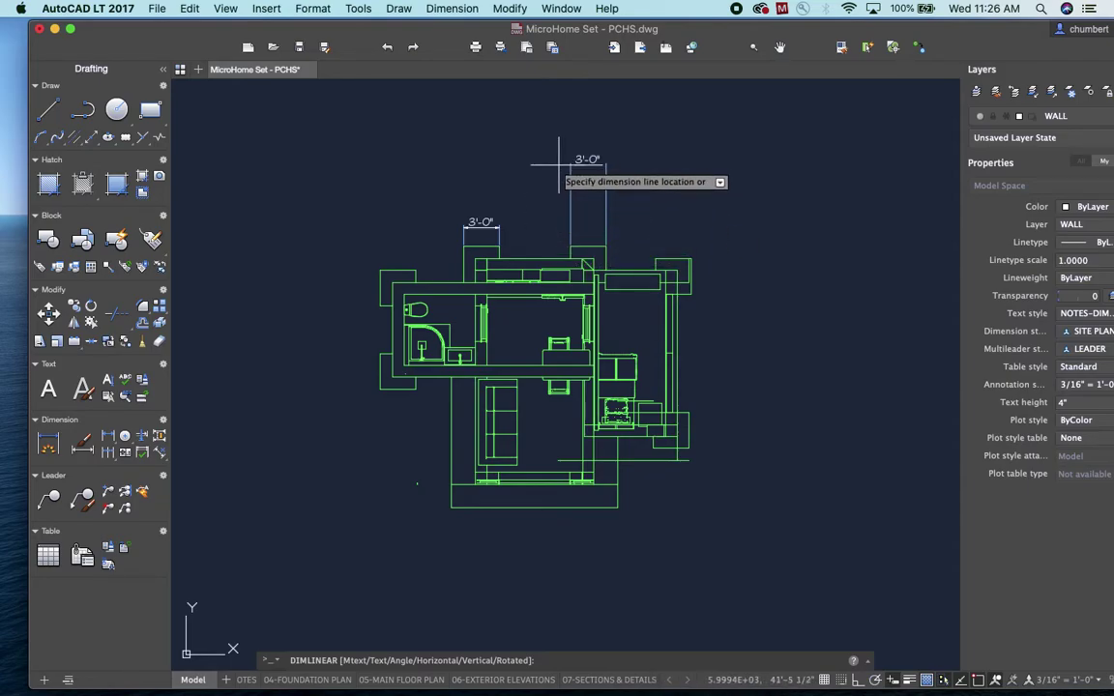
left_click(587, 228)
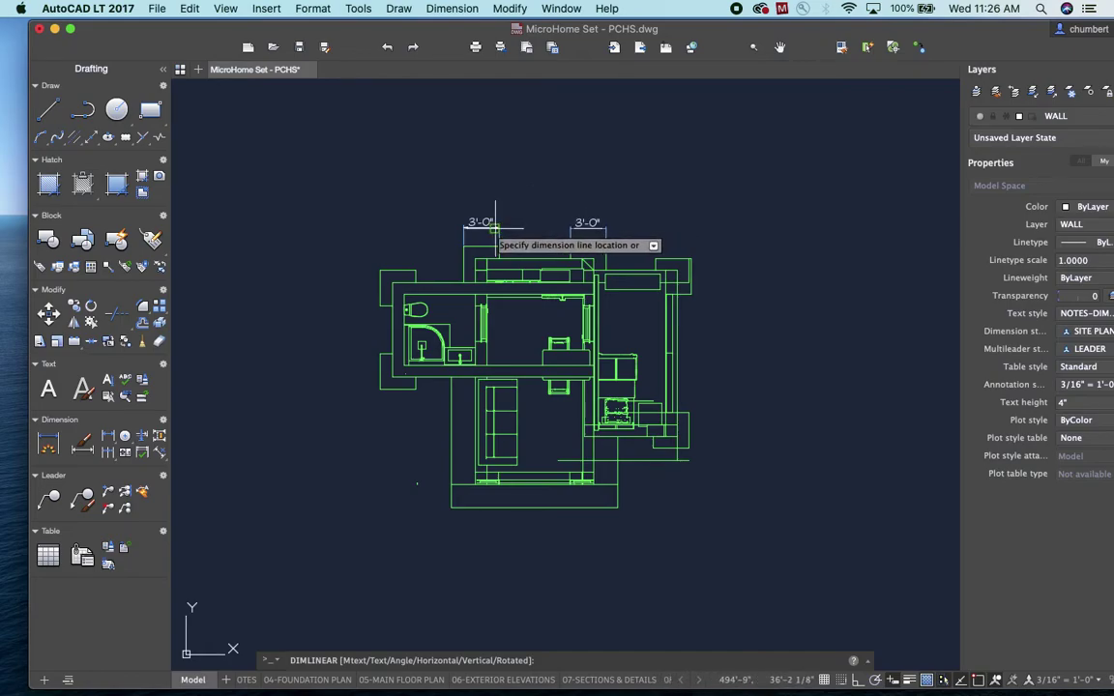
left_click(485, 223)
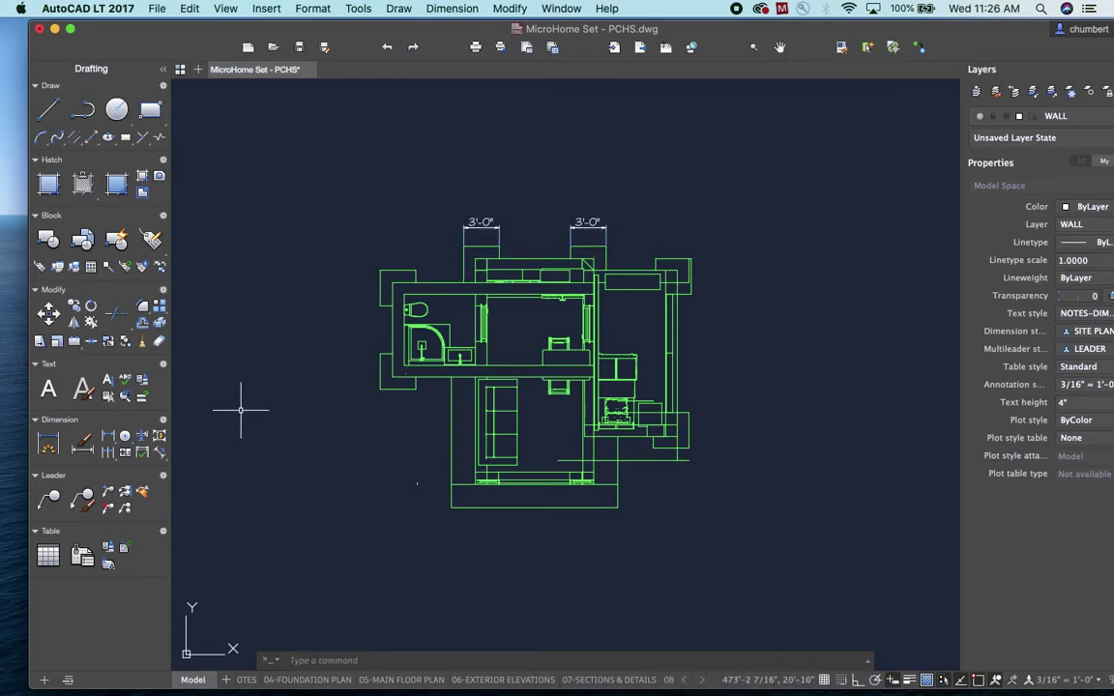
Dimension the right footing 3'-0" in line with the other two.
left_click(108, 437)
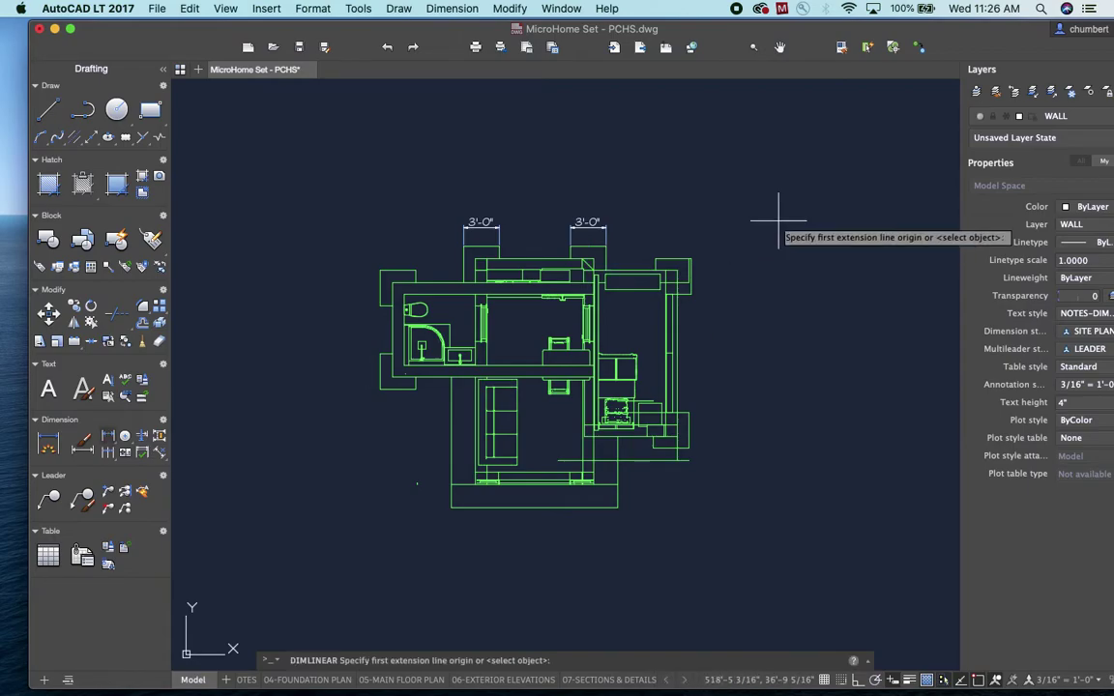
left_click(674, 258)
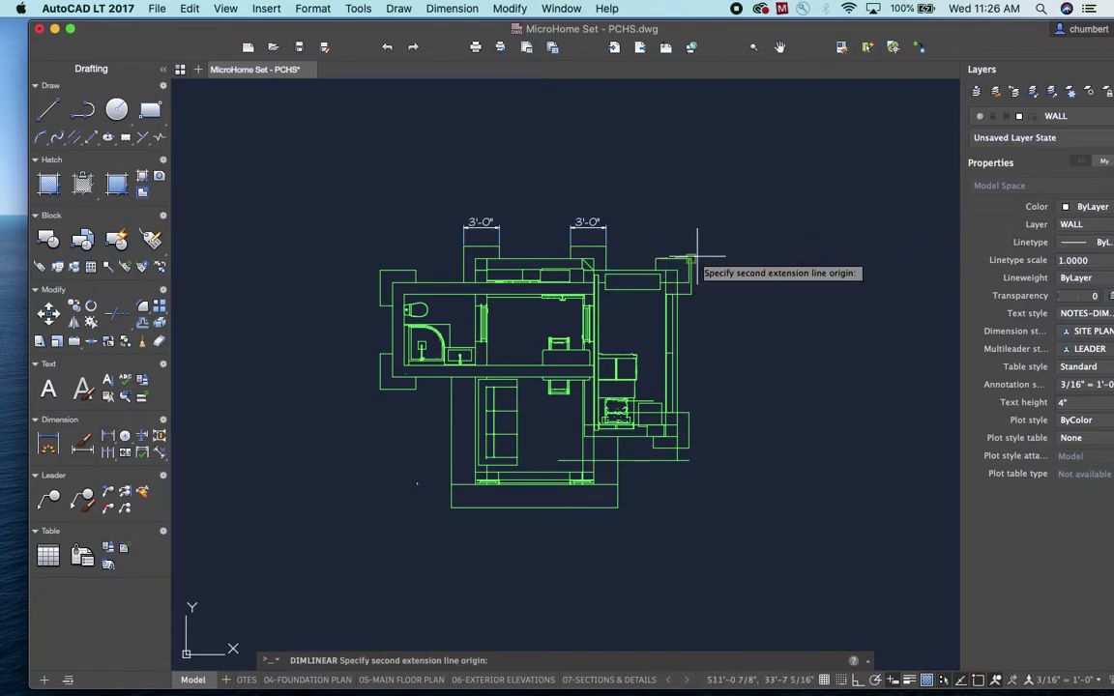
left_click(691, 258)
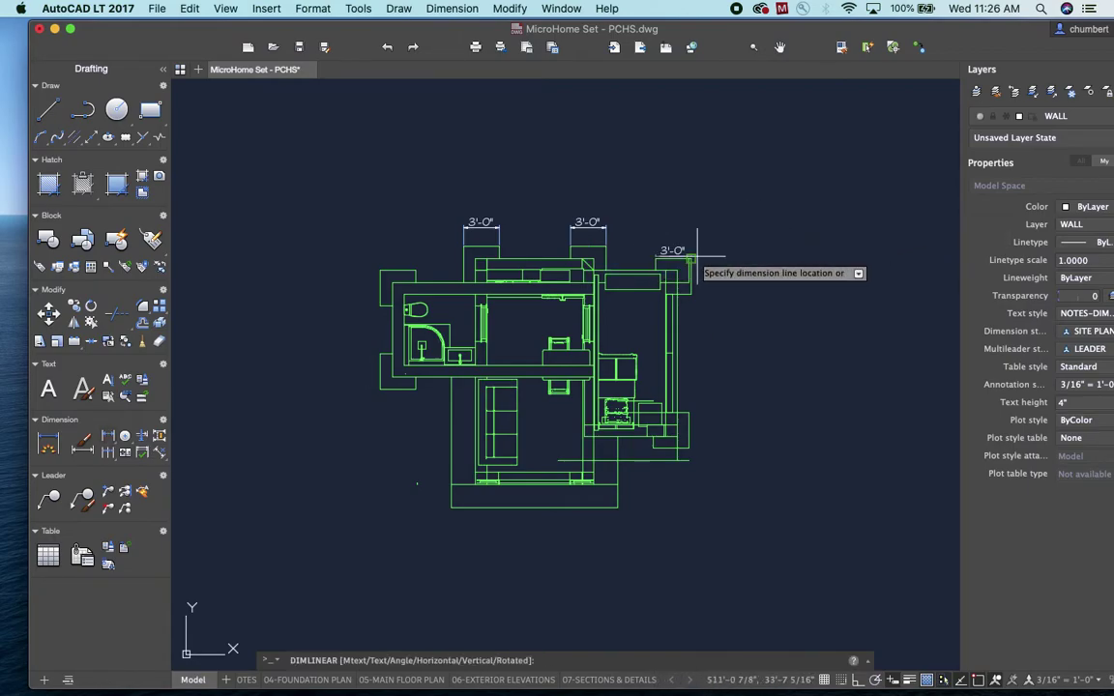
left_click(592, 222)
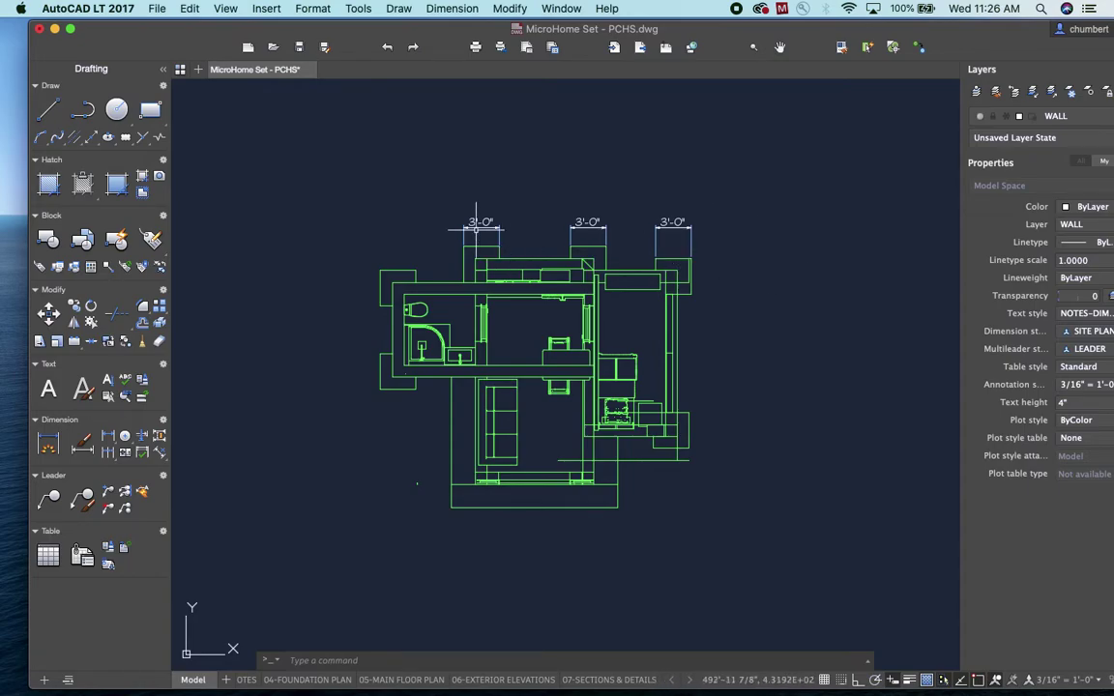
Add a vertical 3'-0" linear dimension at the top of the plan's left side.
left_click(114, 437)
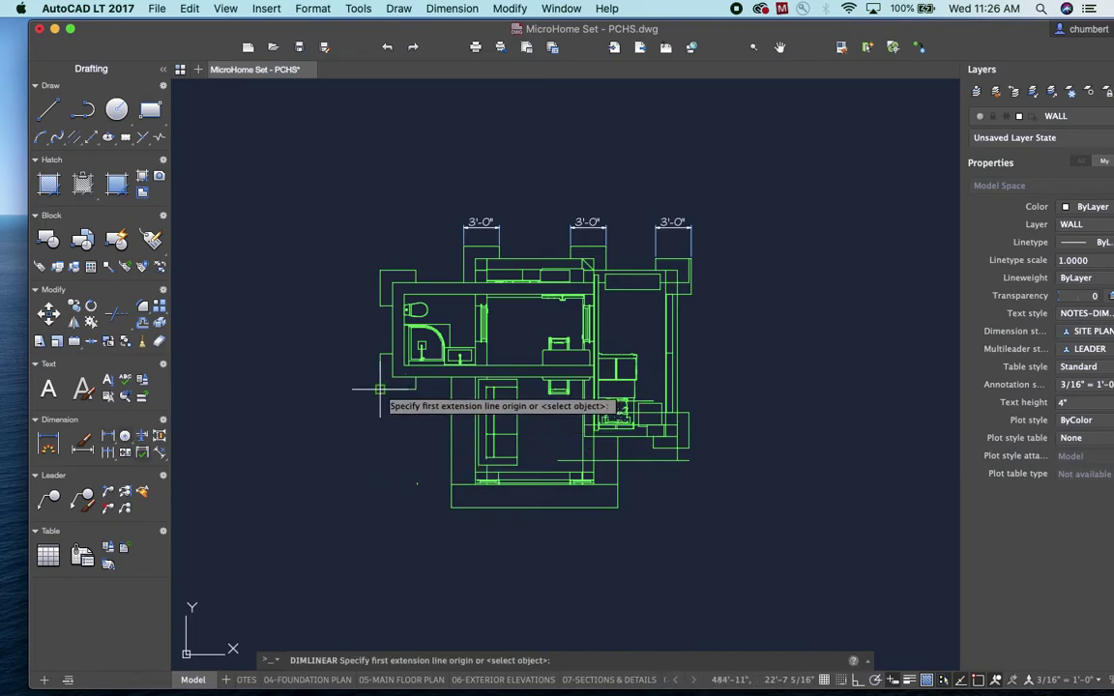
left_click(379, 271)
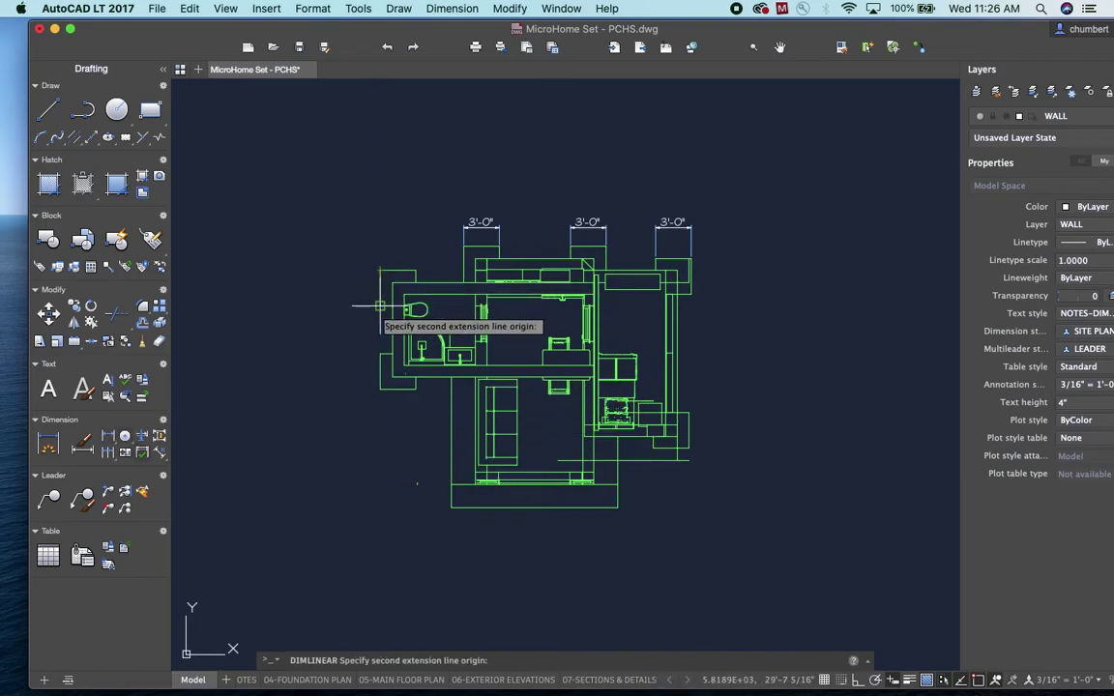
left_click(379, 305)
left_click(350, 309)
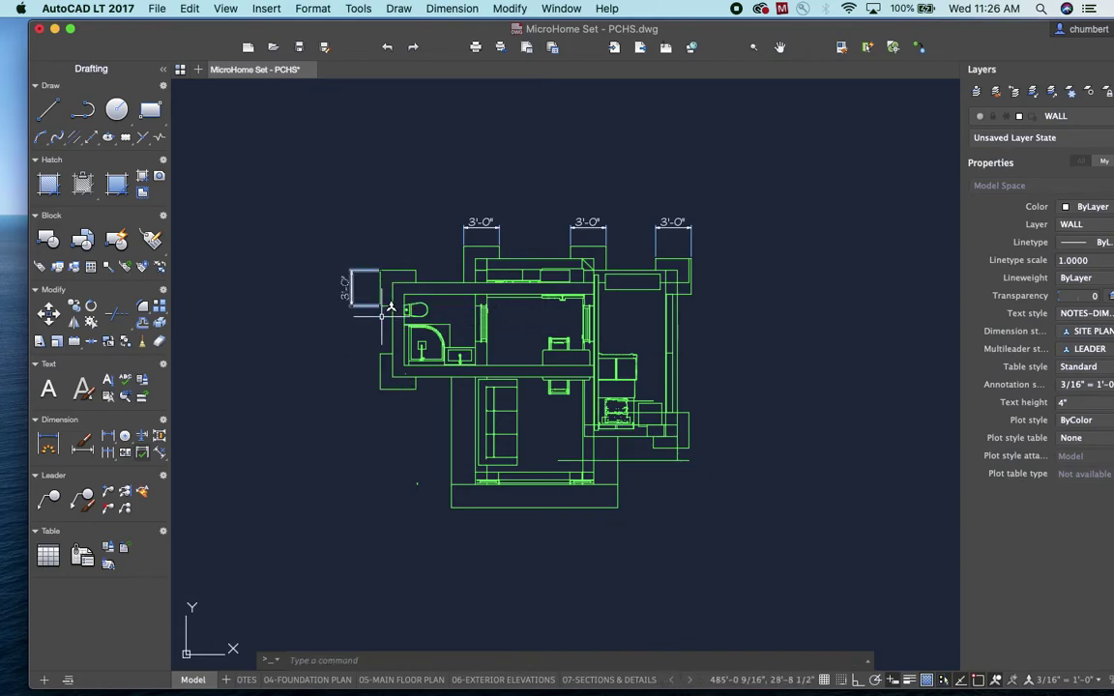
Continue the string down the left side with 4'-0", 3'-0", 8'-0" and 2'-0" spans.
left_click(109, 456)
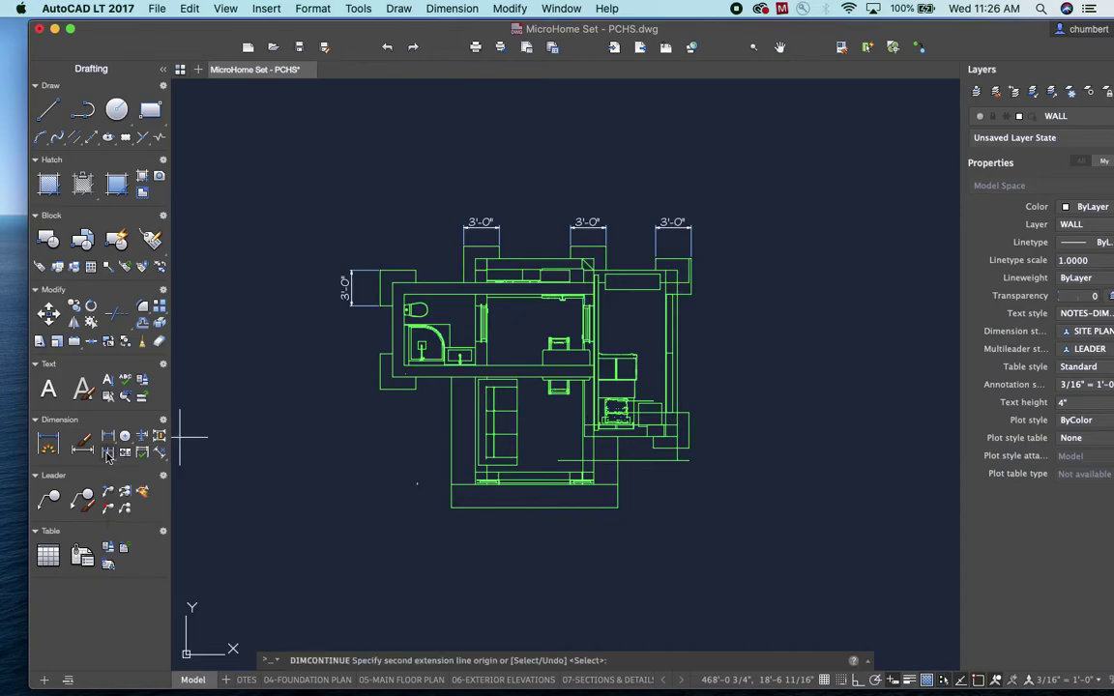
left_click(380, 388)
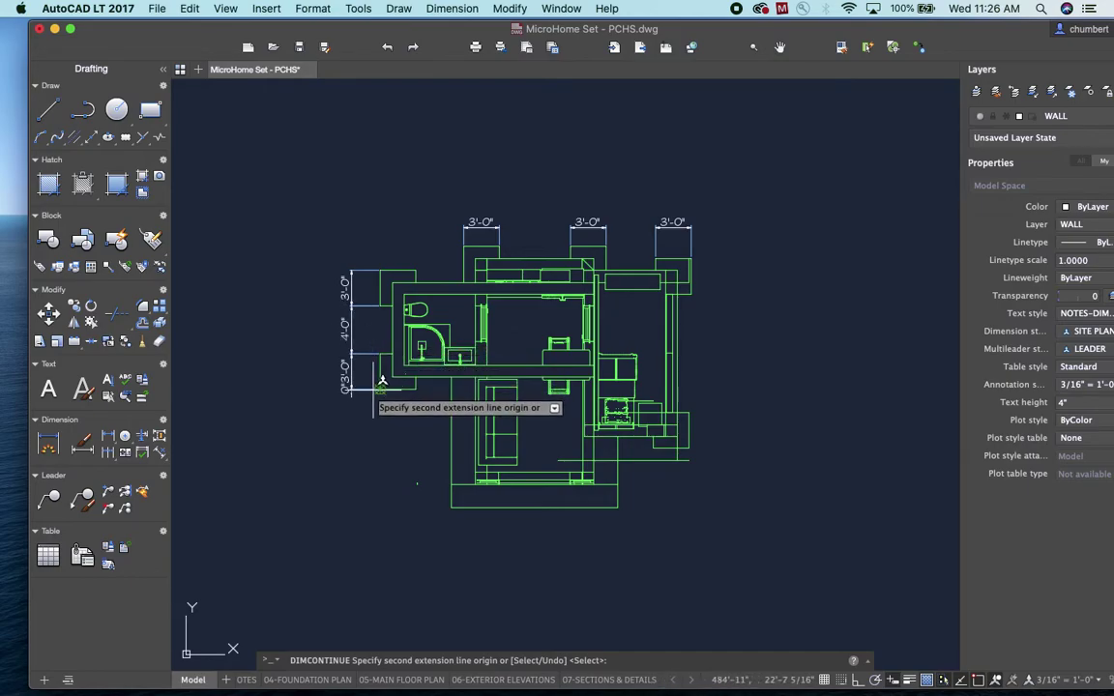
left_click(450, 484)
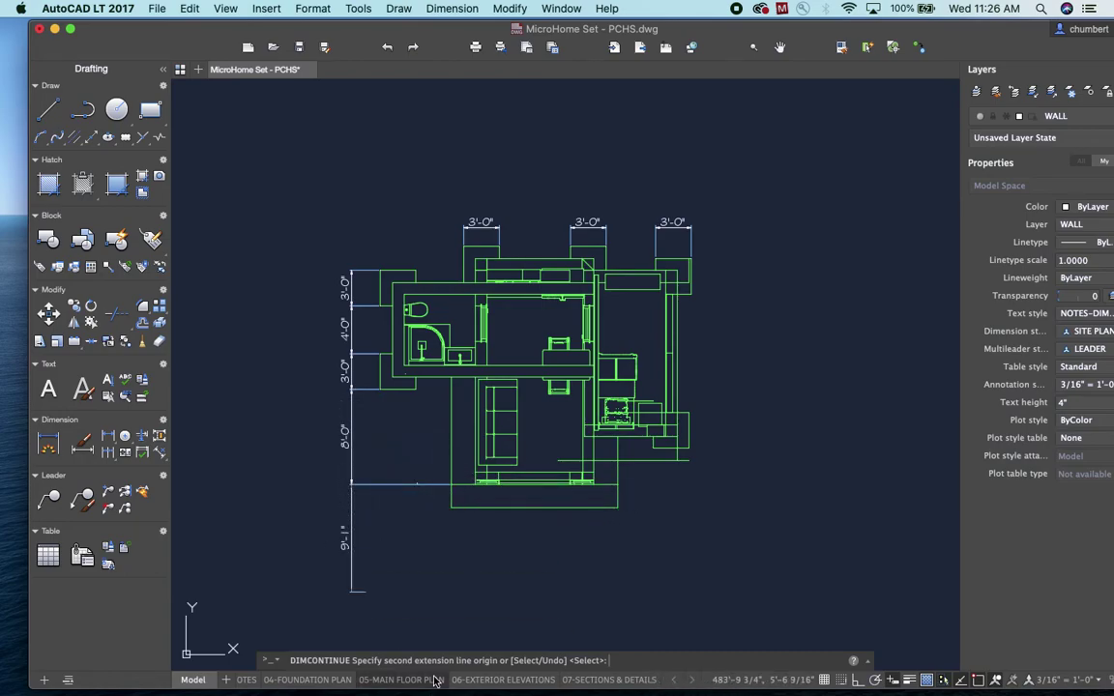
left_click(451, 507)
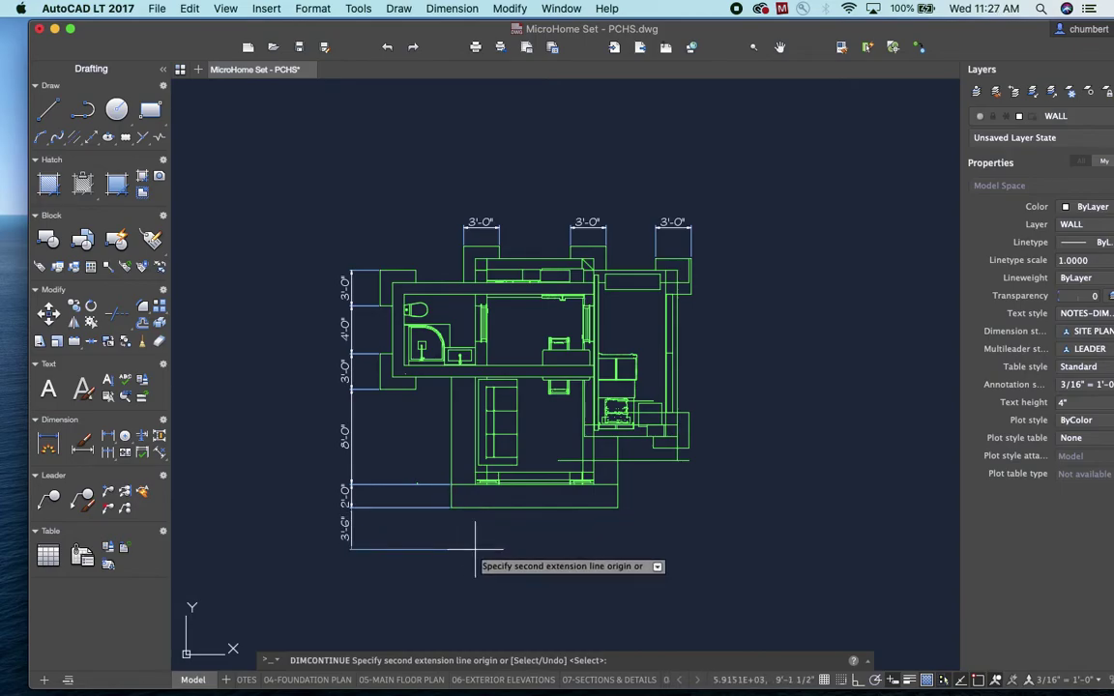
key("Escape")
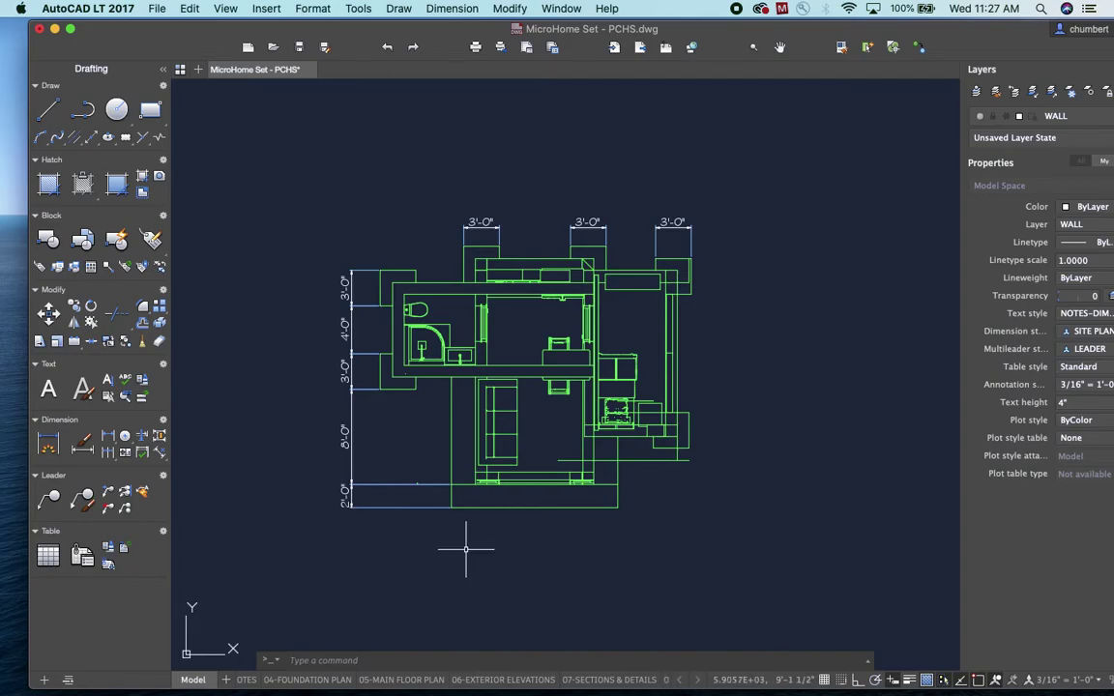
Dimension the left side top to bottom as a 20'-0" overall placed outside the string.
left_click(108, 437)
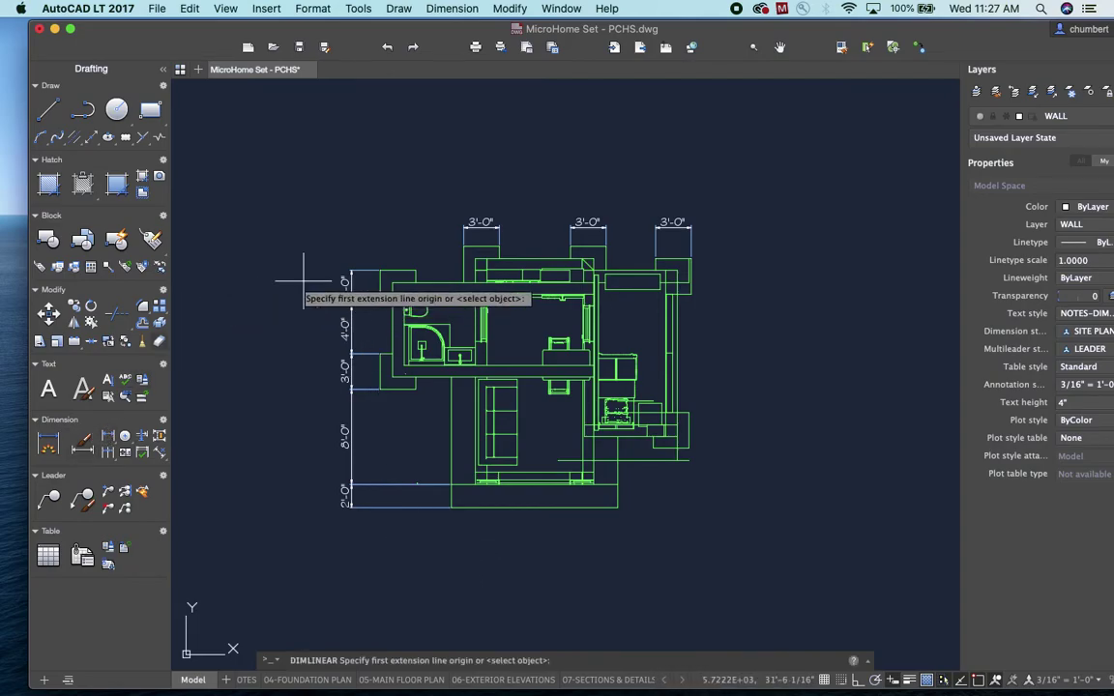
left_click(380, 306)
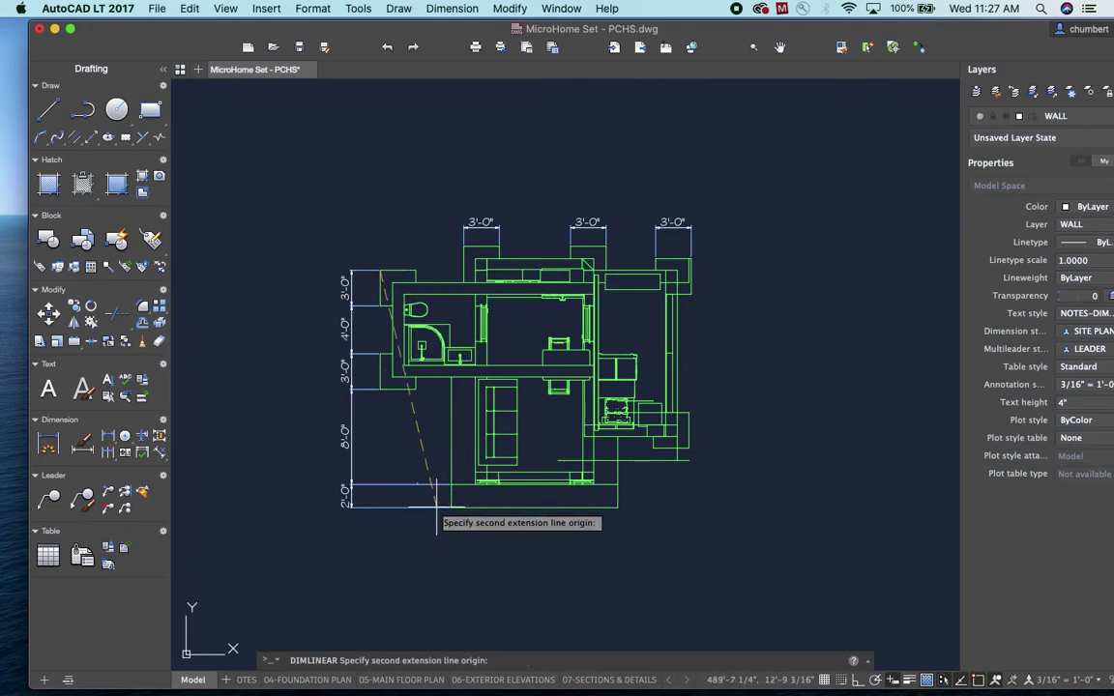
left_click(402, 455)
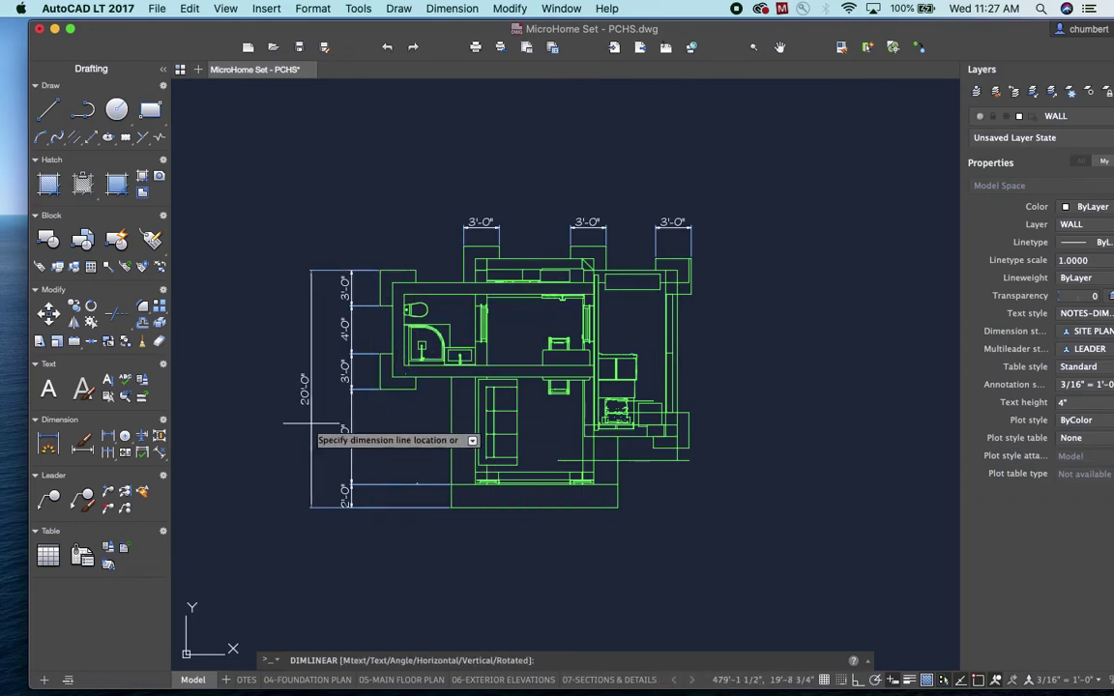
left_click(317, 377)
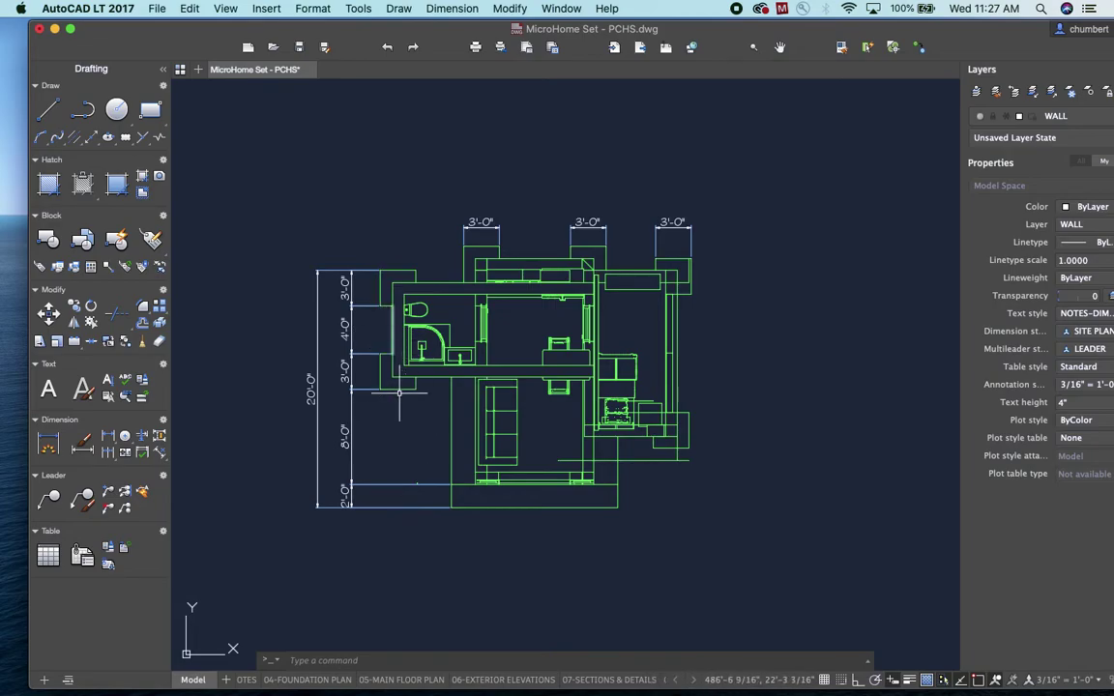
scroll(300, 394, "up", 2)
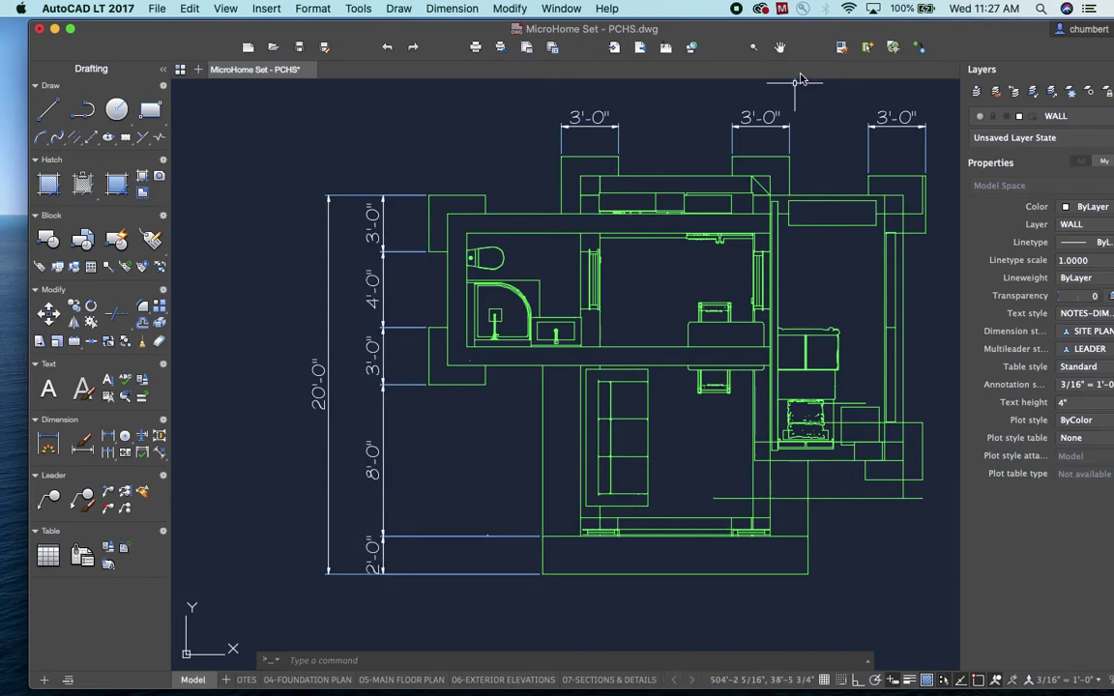
Delete the 8'-0" dimension from the left-side dimension chain.
left_click(780, 48)
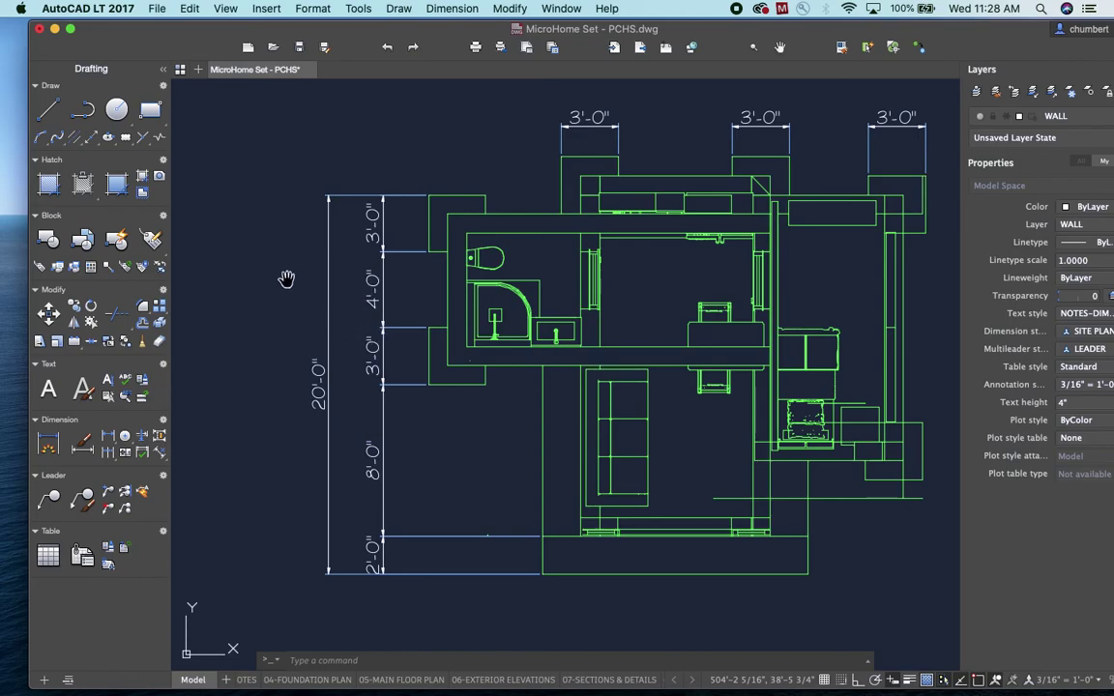
key("Escape")
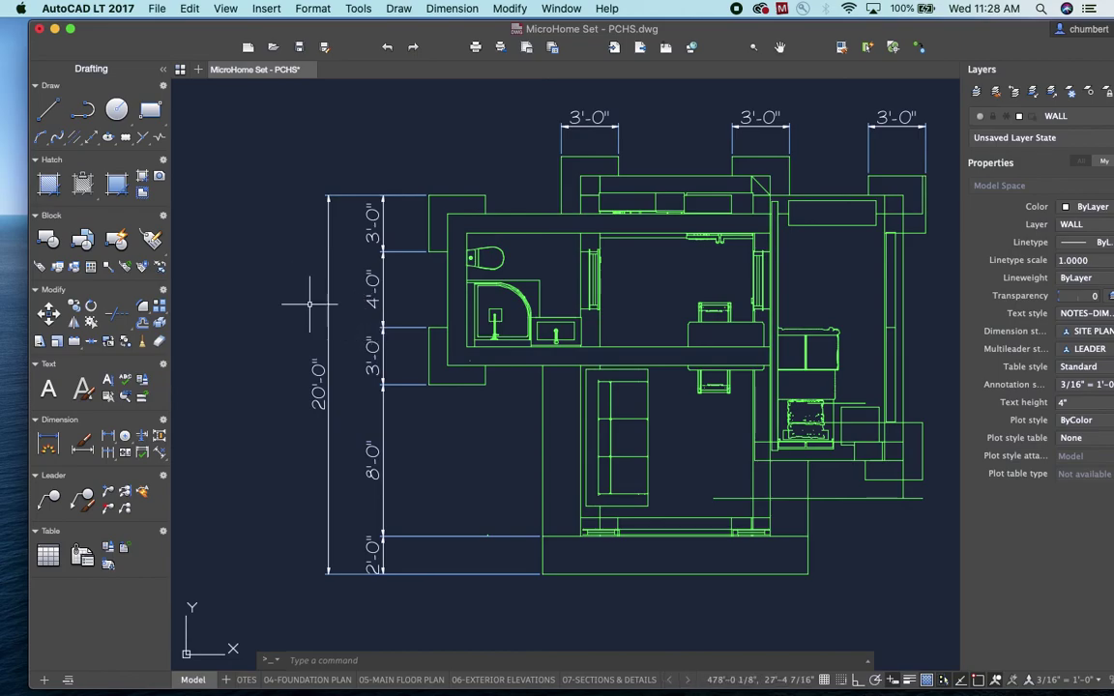
left_click(372, 453)
key("Delete")
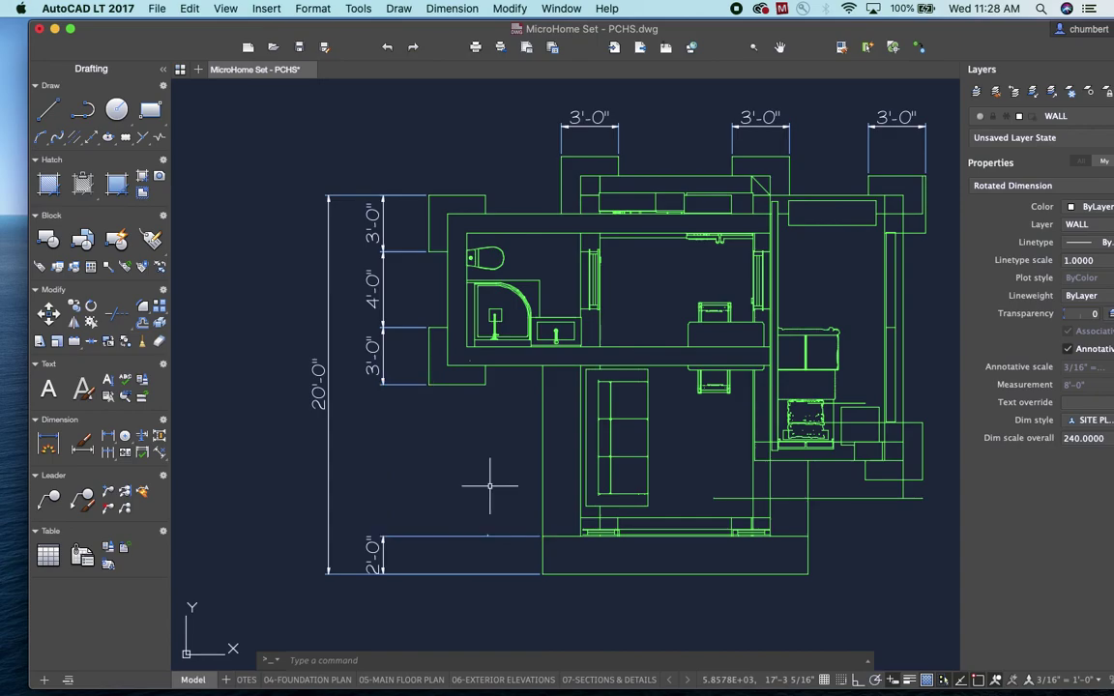